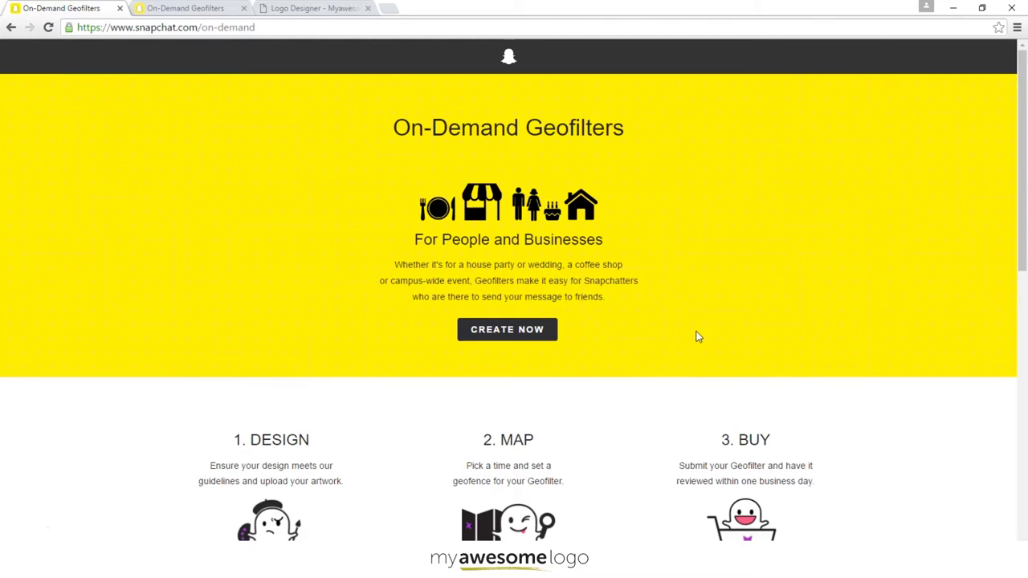
# Start creating an on-demand geofilter and upload the snapchat-geofilter-template PNG as its artwork.
pyautogui.click(542, 333)
pyautogui.click(708, 305)
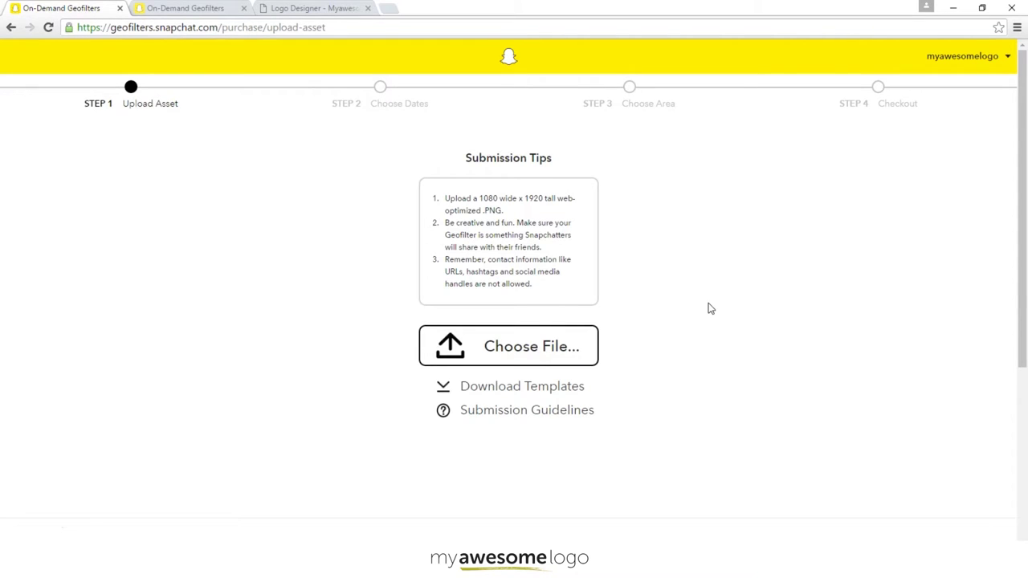
pyautogui.click(541, 354)
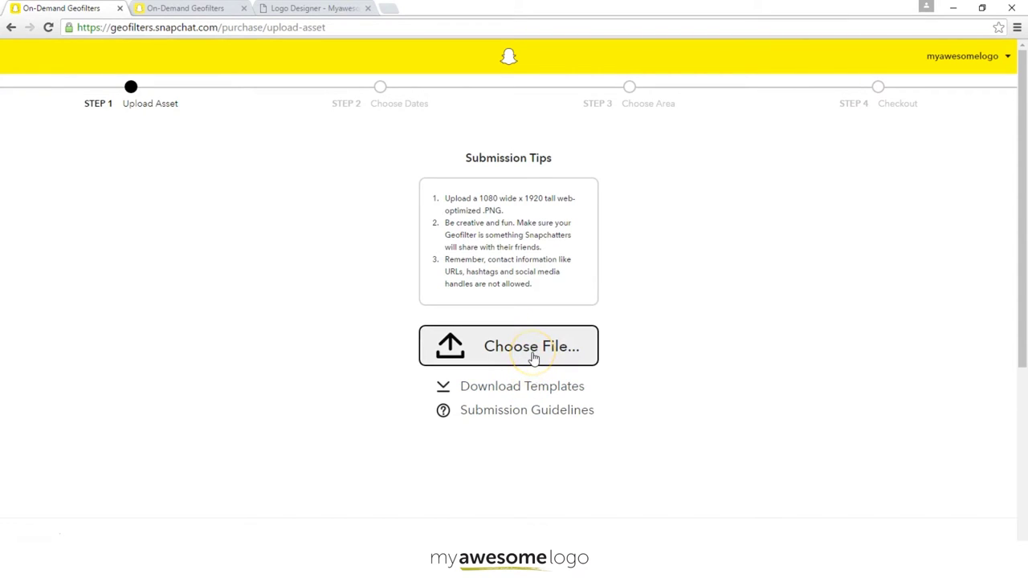
pyautogui.click(711, 297)
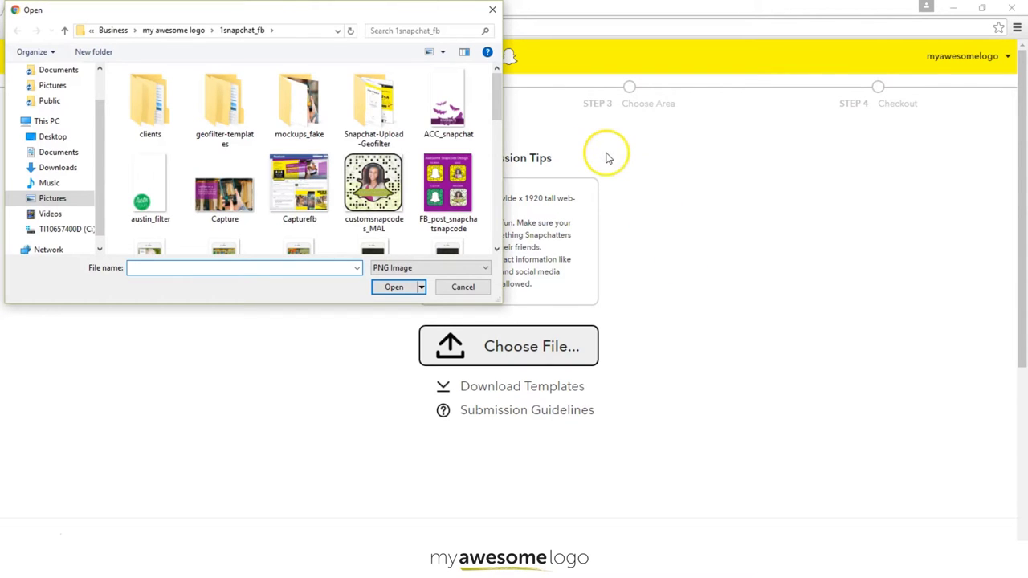
pyautogui.click(499, 96)
pyautogui.moveTo(499, 97); pyautogui.dragTo(499, 209)
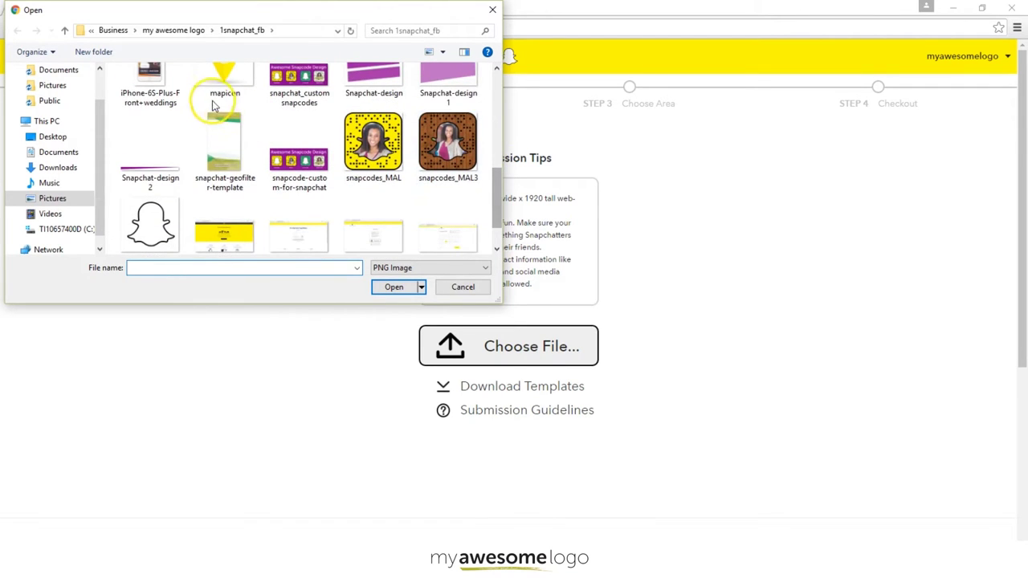
pyautogui.click(228, 133)
pyautogui.click(392, 287)
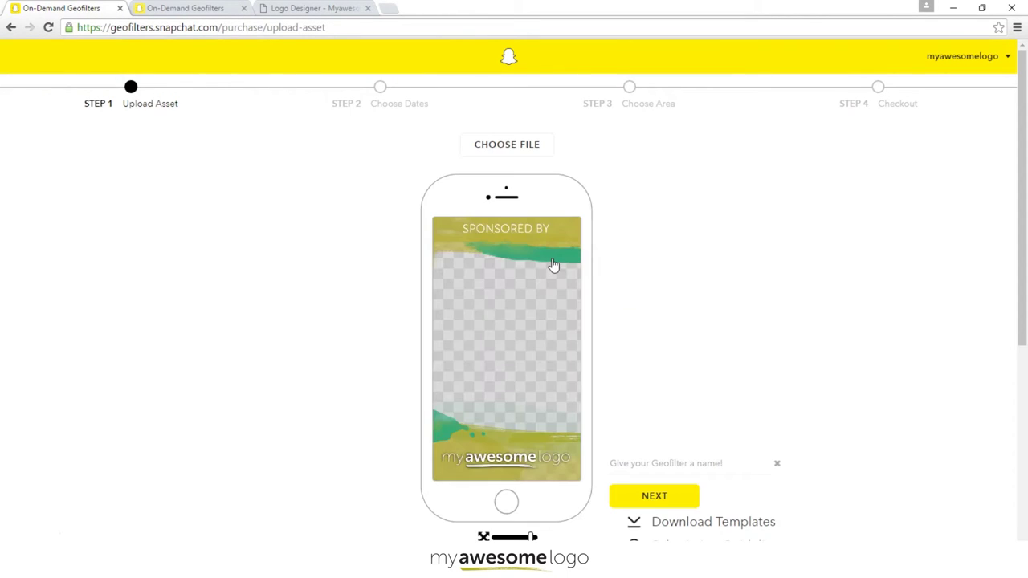
pyautogui.click(803, 211)
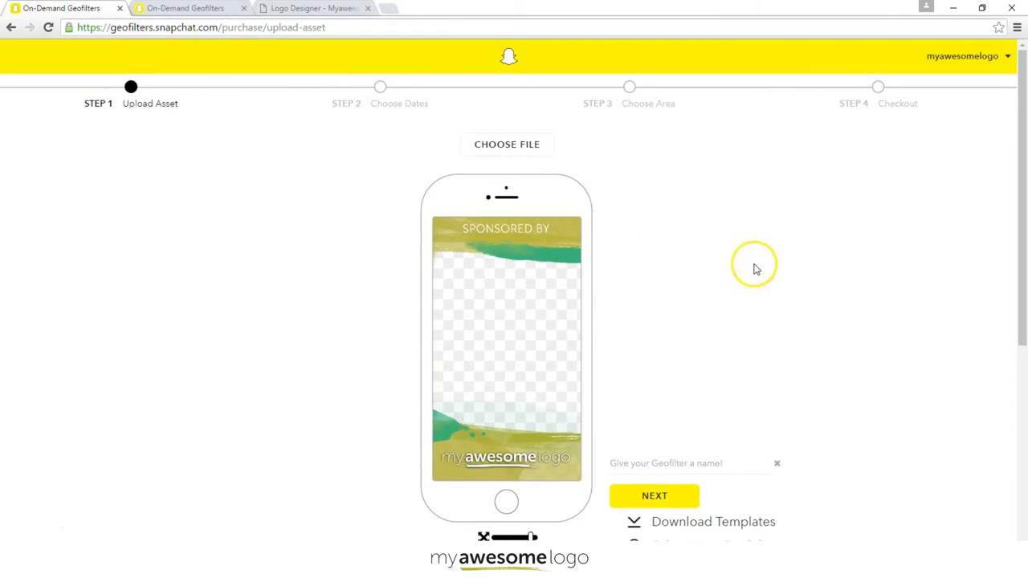
# Name the geofilter Snapchat-Geofilter-Myawesomelogo-sponsored and continue to choosing dates.
pyautogui.moveTo(1019, 202); pyautogui.dragTo(1023, 282)
pyautogui.moveTo(530, 405)
pyautogui.mouseDown()
pyautogui.moveTo(508, 407)
pyautogui.moveTo(555, 412)
pyautogui.moveTo(532, 410)
pyautogui.mouseUp()
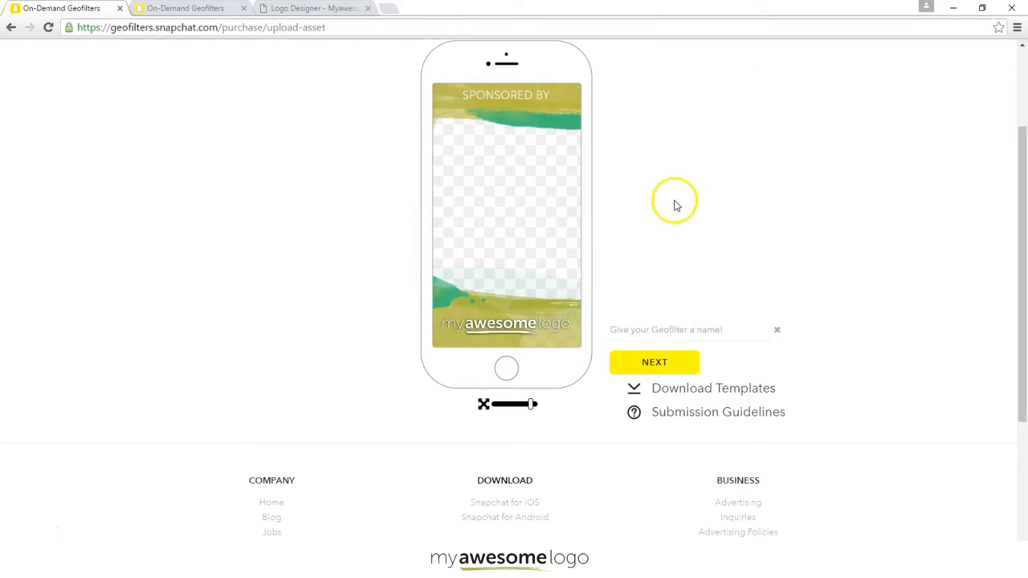
pyautogui.click(674, 329)
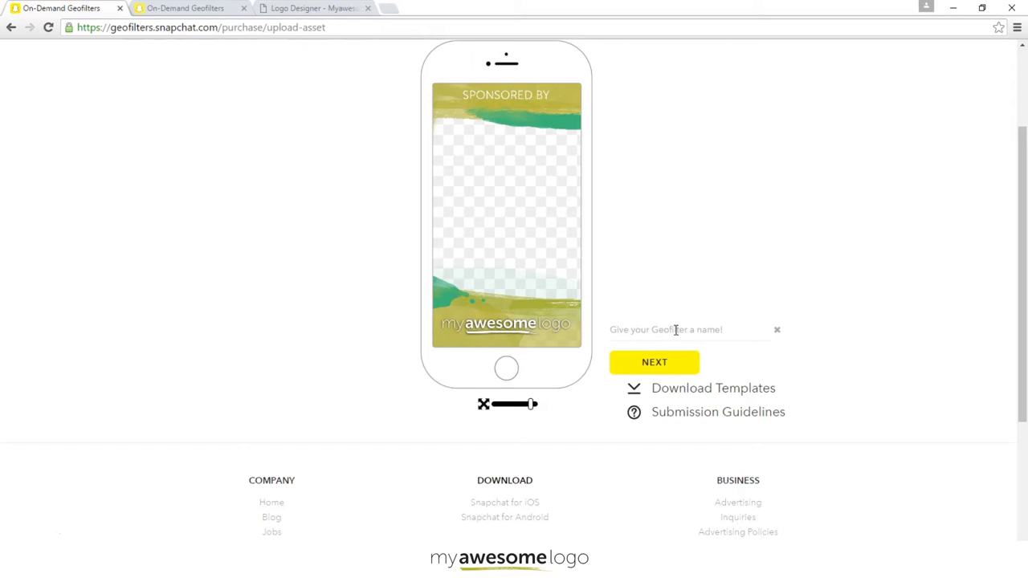
pyautogui.write('Snapchat-Geofilter-Myawesom')
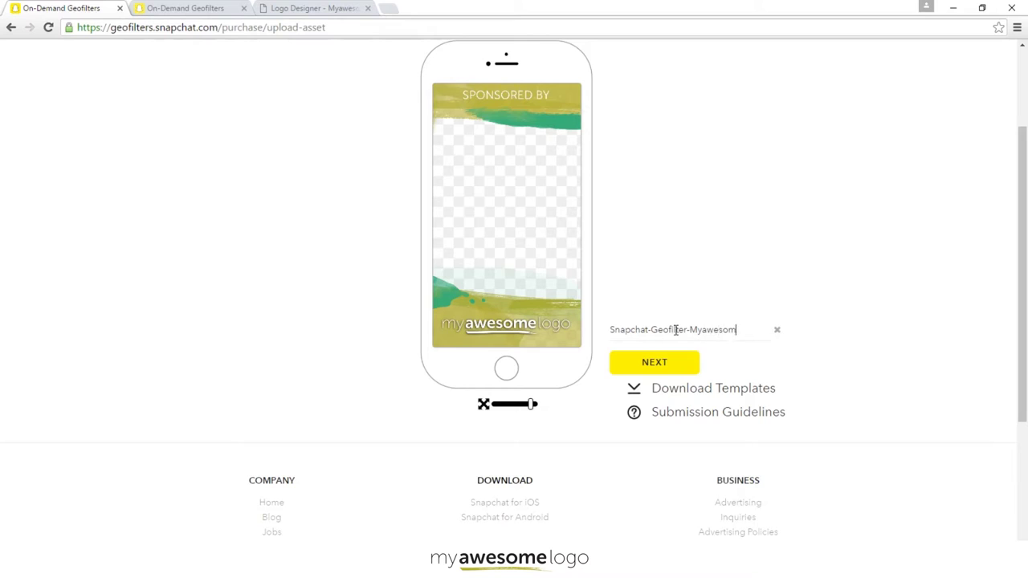
pyautogui.write('elogo-spo')
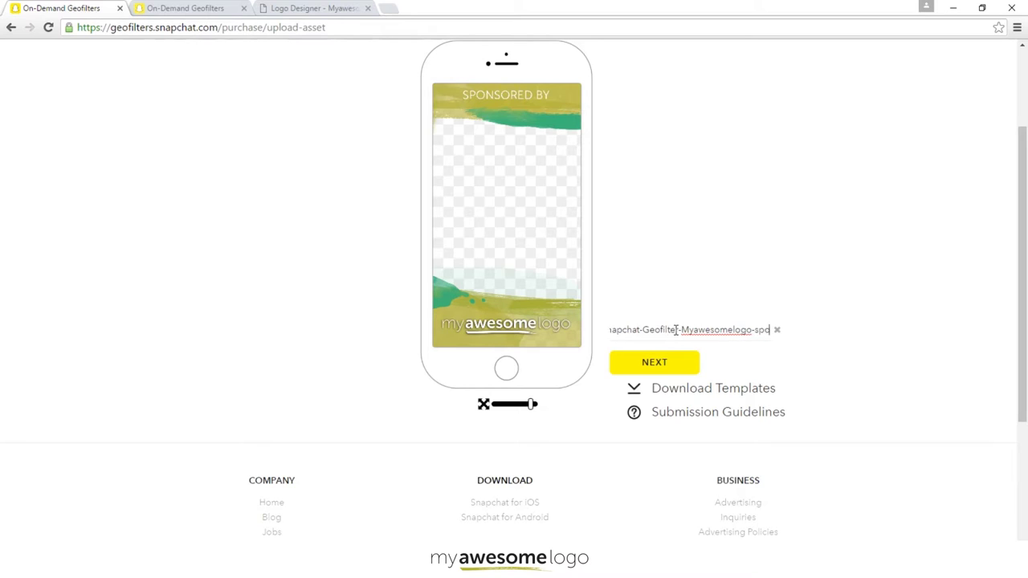
pyautogui.write('nsored')
pyautogui.click(667, 366)
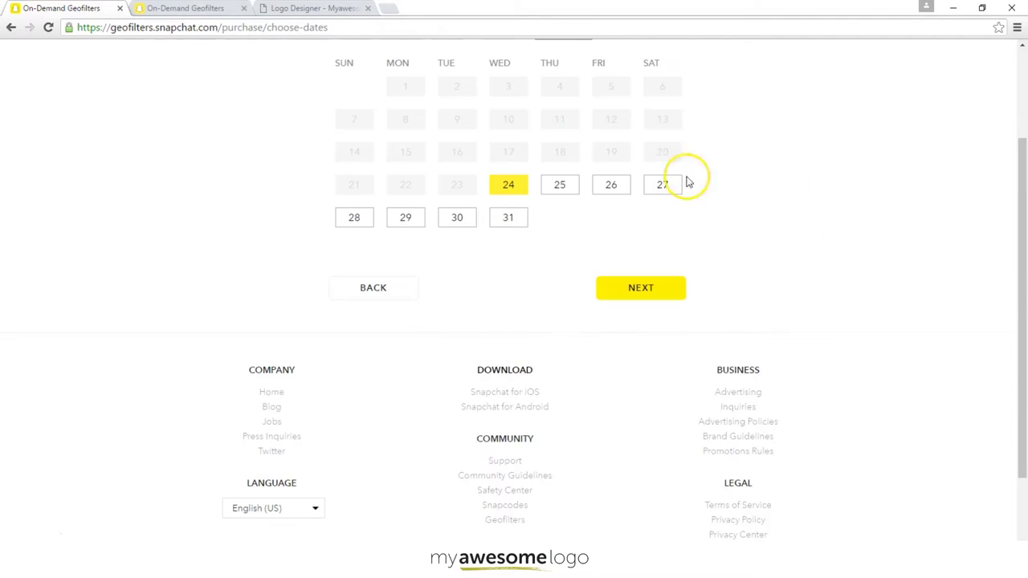
# Schedule the geofilter for August 26, 2016 and continue to choosing the area.
pyautogui.moveTo(1019, 294); pyautogui.dragTo(1025, 177)
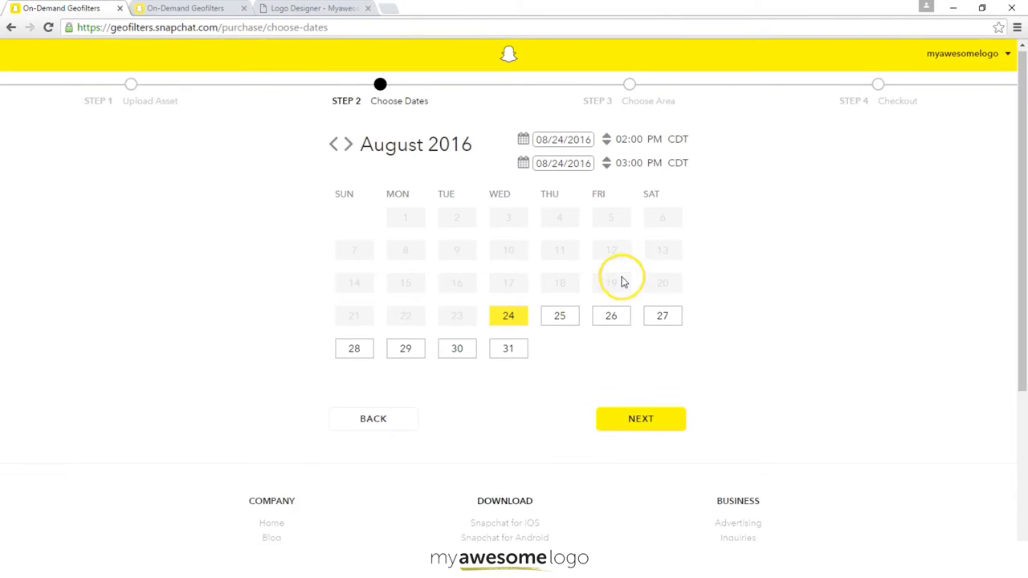
pyautogui.moveTo(683, 164)
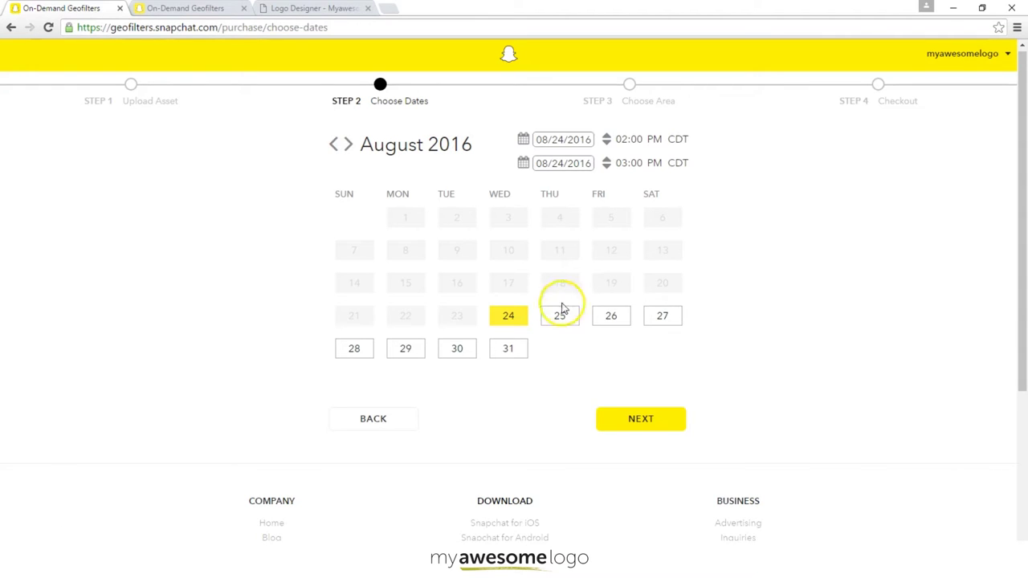
pyautogui.click(613, 315)
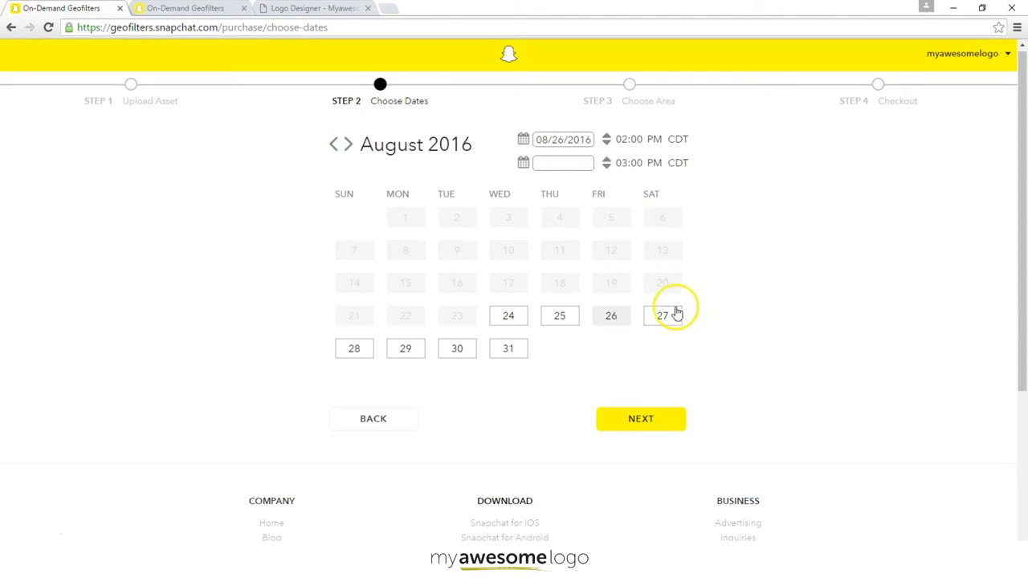
pyautogui.click(629, 140)
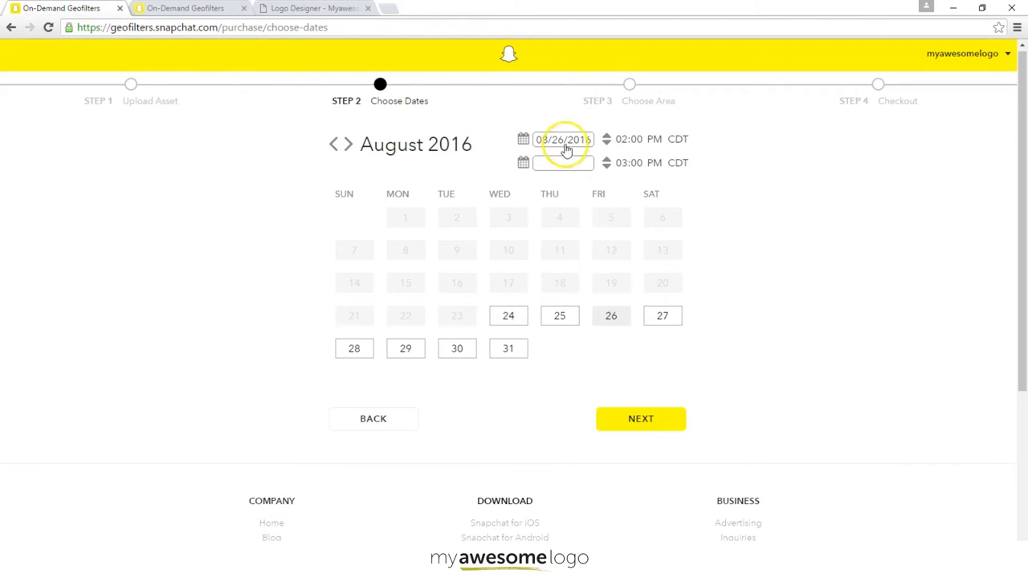
pyautogui.click(624, 164)
pyautogui.click(625, 164)
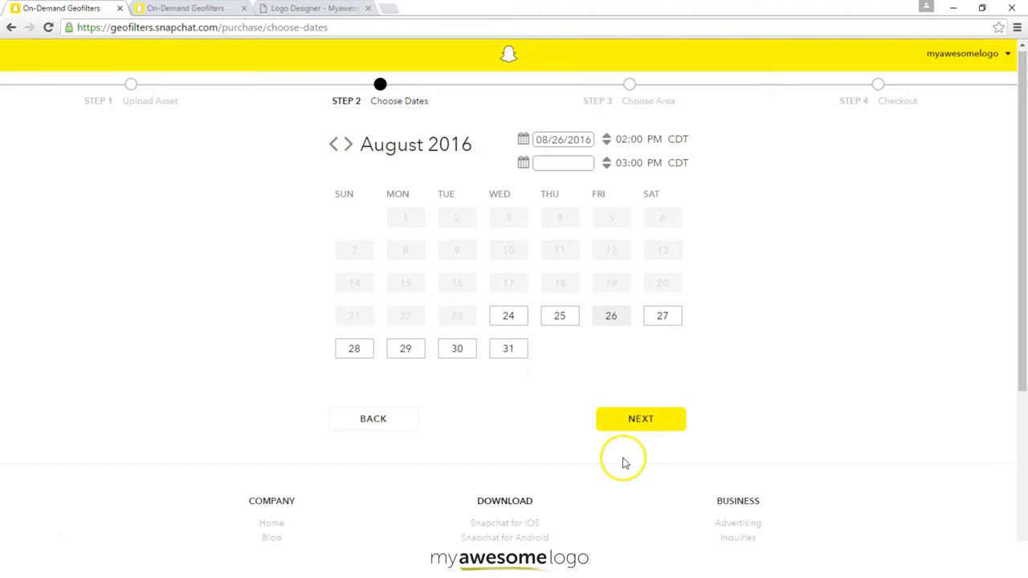
pyautogui.click(637, 426)
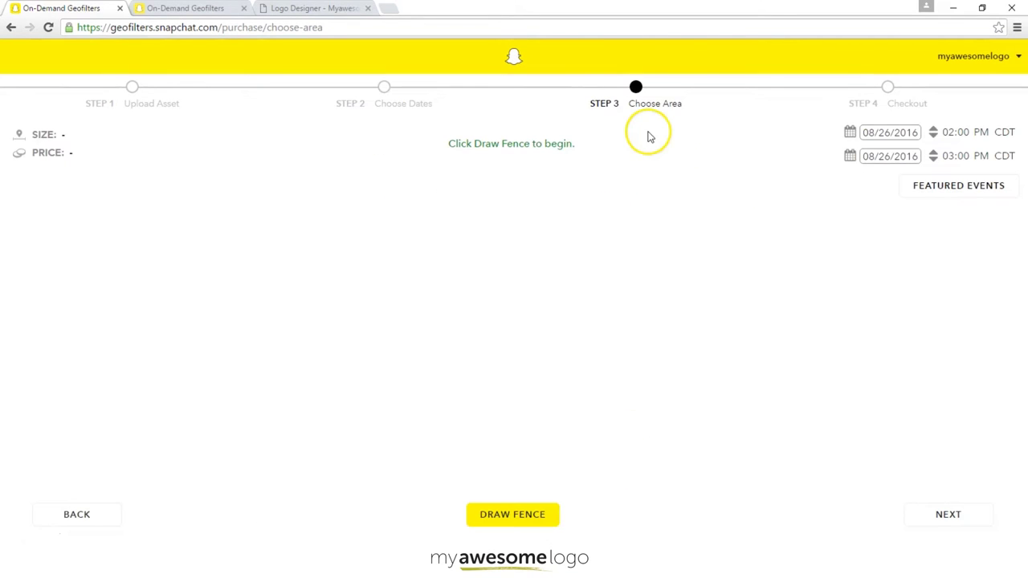
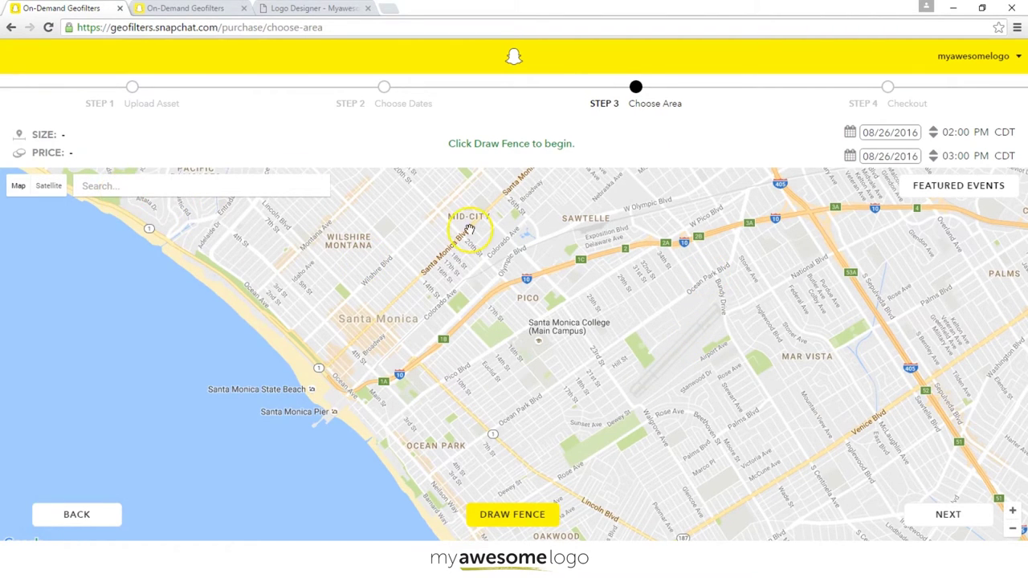
# Search the map for Austin and select Austin, TX, United States as the location.
pyautogui.moveTo(667, 356); pyautogui.dragTo(404, 313)
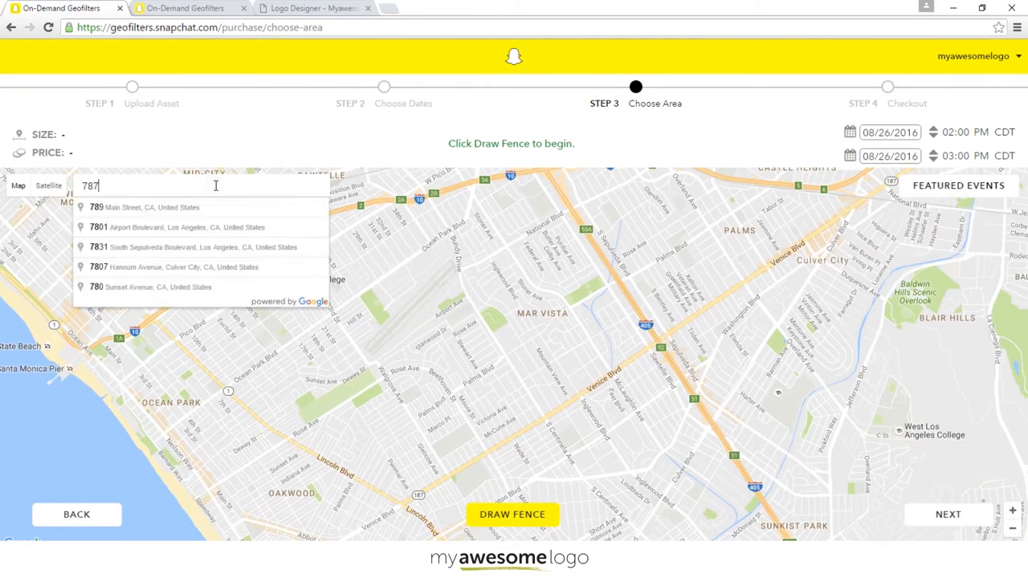
pyautogui.press('BackSpace')
pyautogui.press('BackSpace')
pyautogui.write('A')
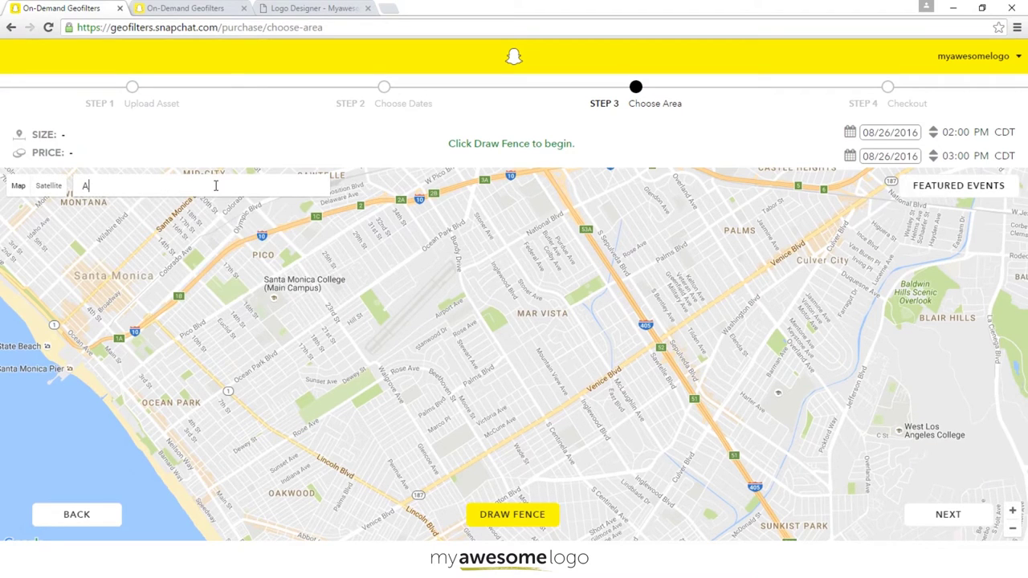
pyautogui.write('ustin')
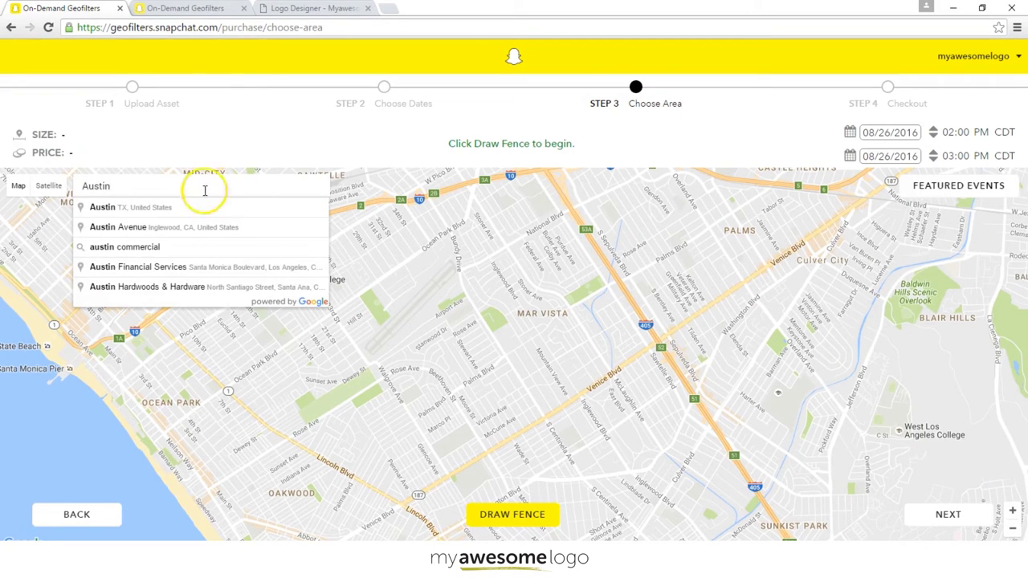
pyautogui.click(201, 208)
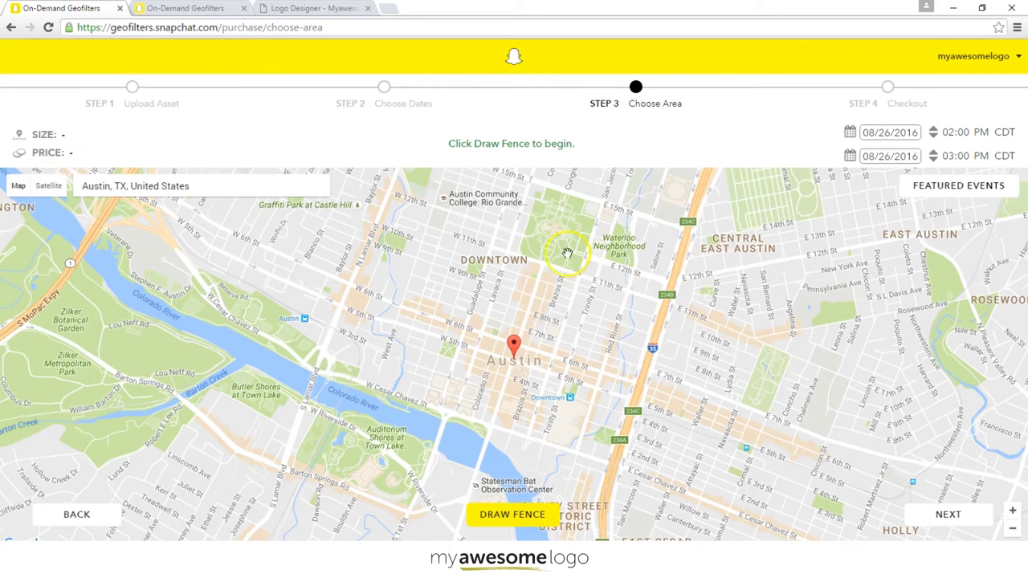
# Examine downtown Austin up close on the map, from the Capitol grounds to the exhibit hall near Palm Park, for a geofence location.
pyautogui.moveTo(624, 355); pyautogui.dragTo(601, 432)
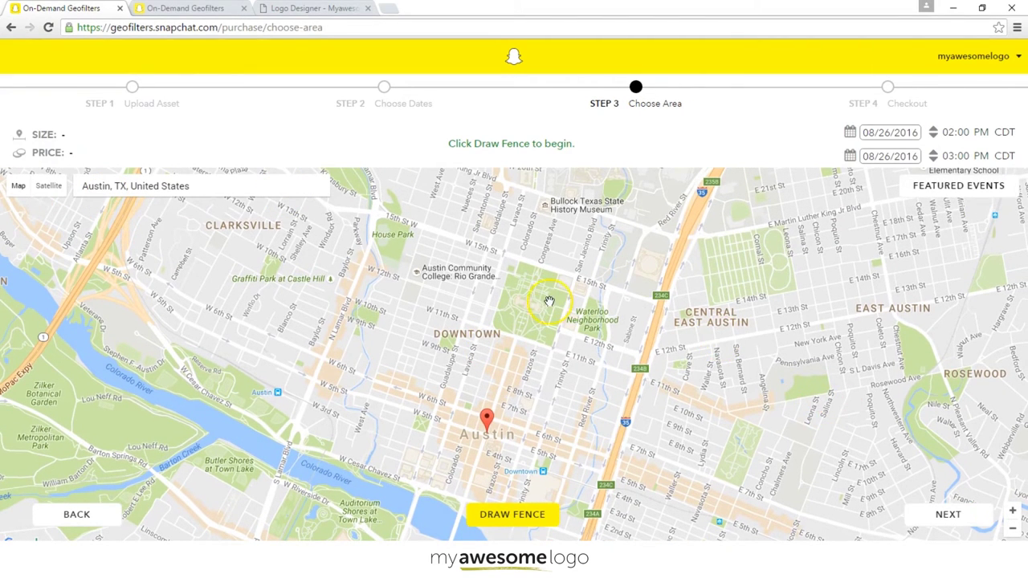
pyautogui.click(1013, 511)
pyautogui.click(1014, 511)
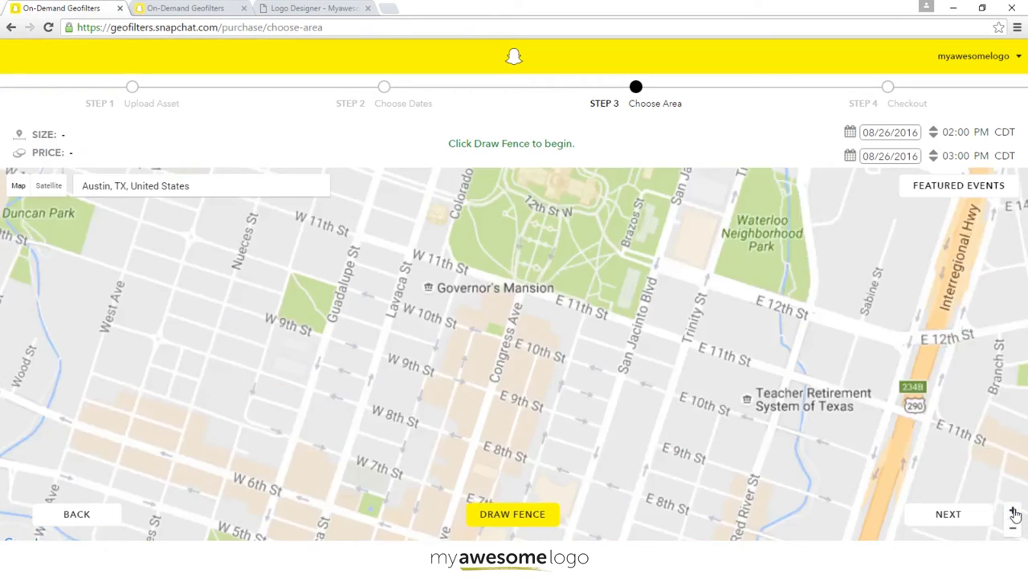
pyautogui.moveTo(597, 257); pyautogui.dragTo(496, 450)
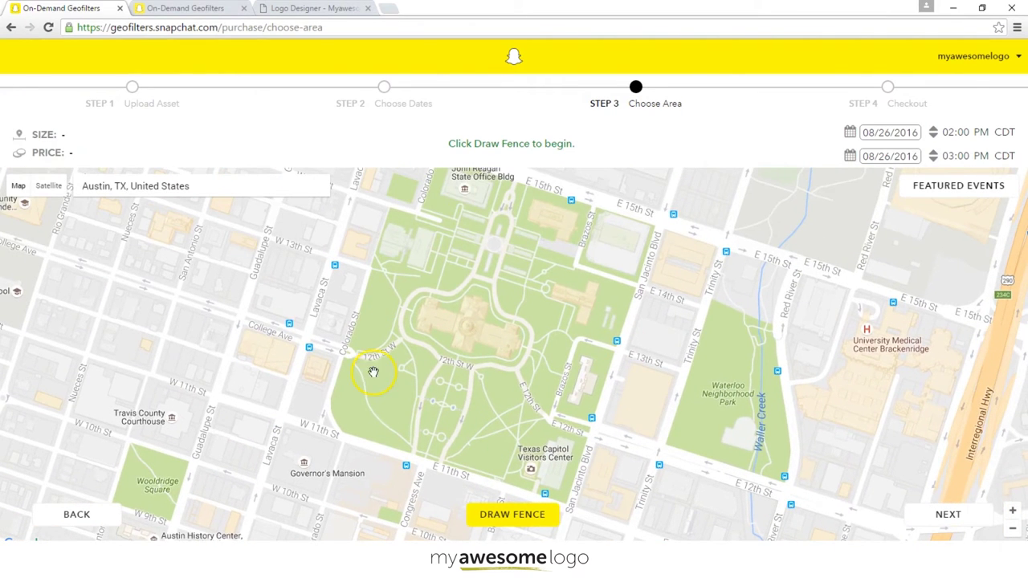
pyautogui.moveTo(563, 372); pyautogui.dragTo(519, 488)
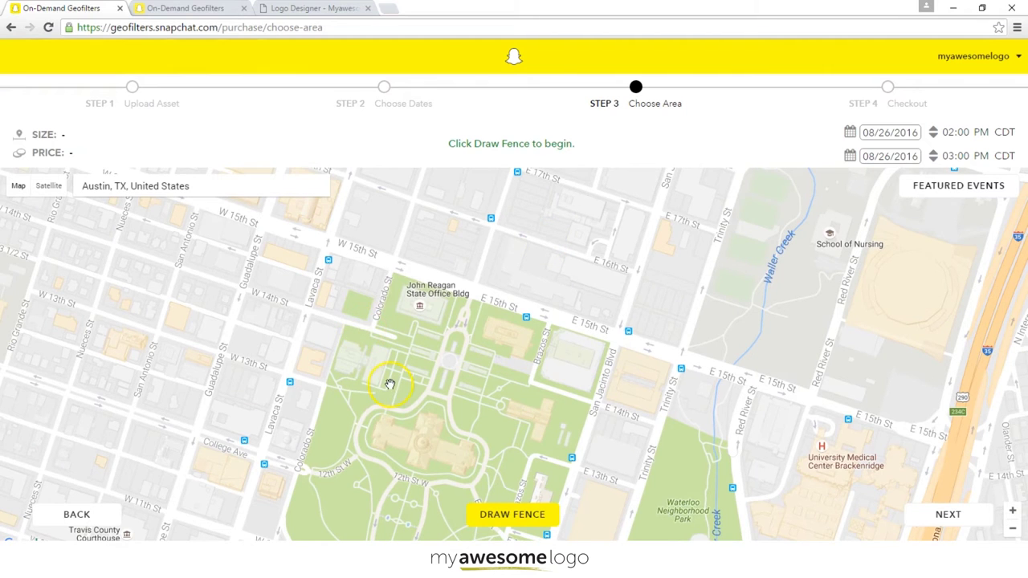
pyautogui.moveTo(257, 341); pyautogui.dragTo(570, 296)
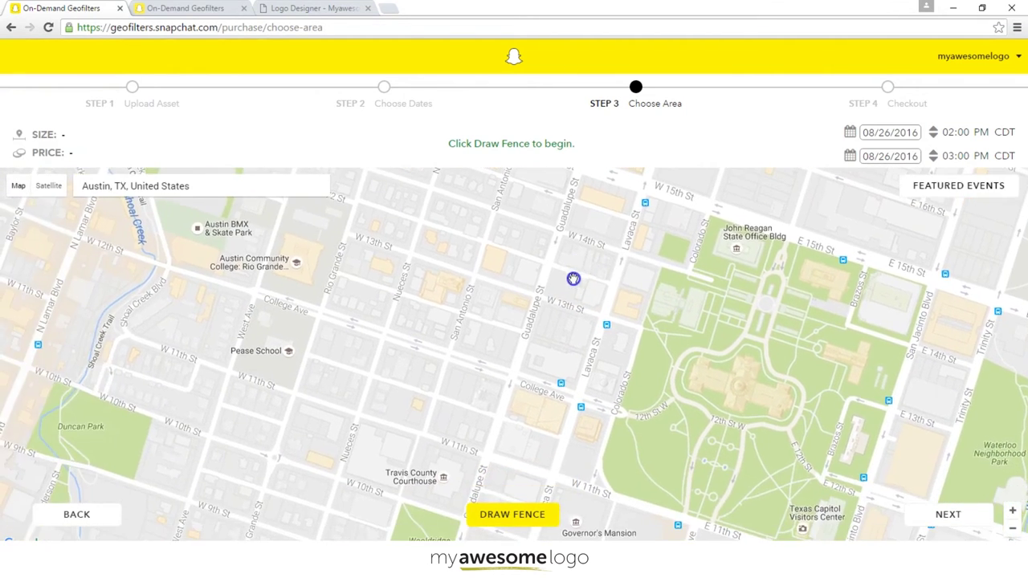
pyautogui.moveTo(487, 424); pyautogui.dragTo(484, 260)
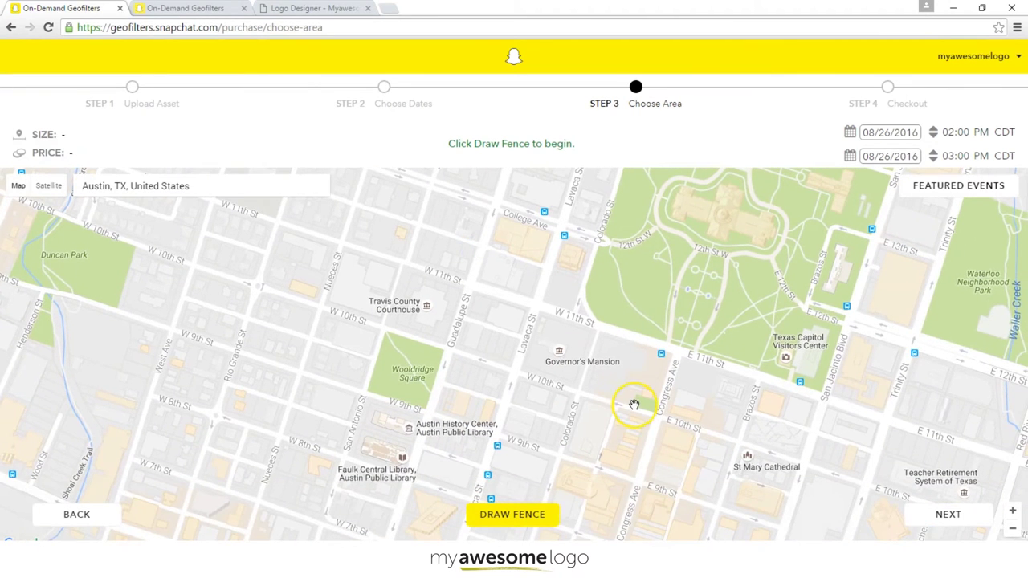
pyautogui.moveTo(714, 336); pyautogui.dragTo(615, 413)
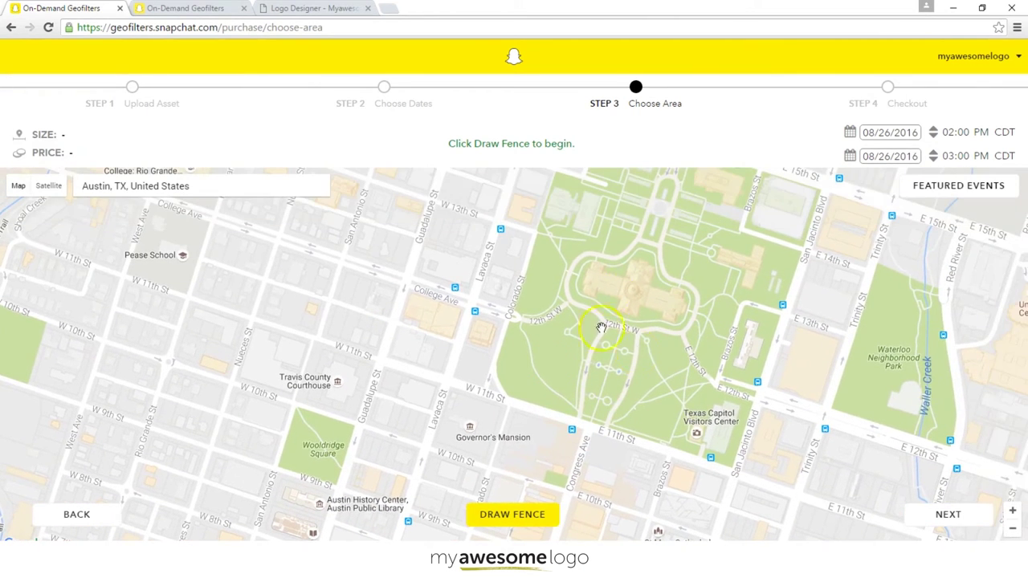
pyautogui.moveTo(637, 388); pyautogui.dragTo(743, 241)
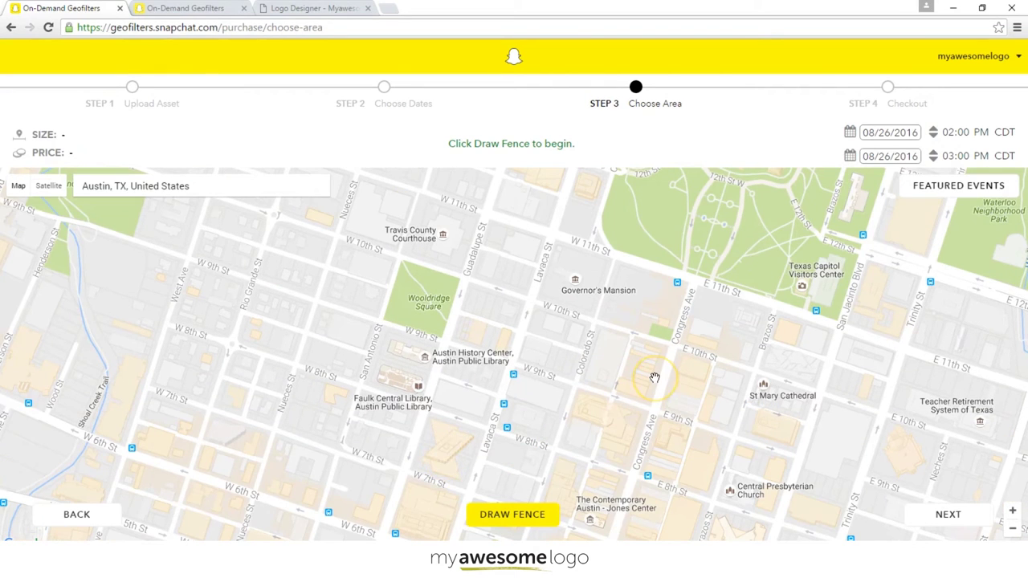
pyautogui.moveTo(661, 388); pyautogui.dragTo(614, 177)
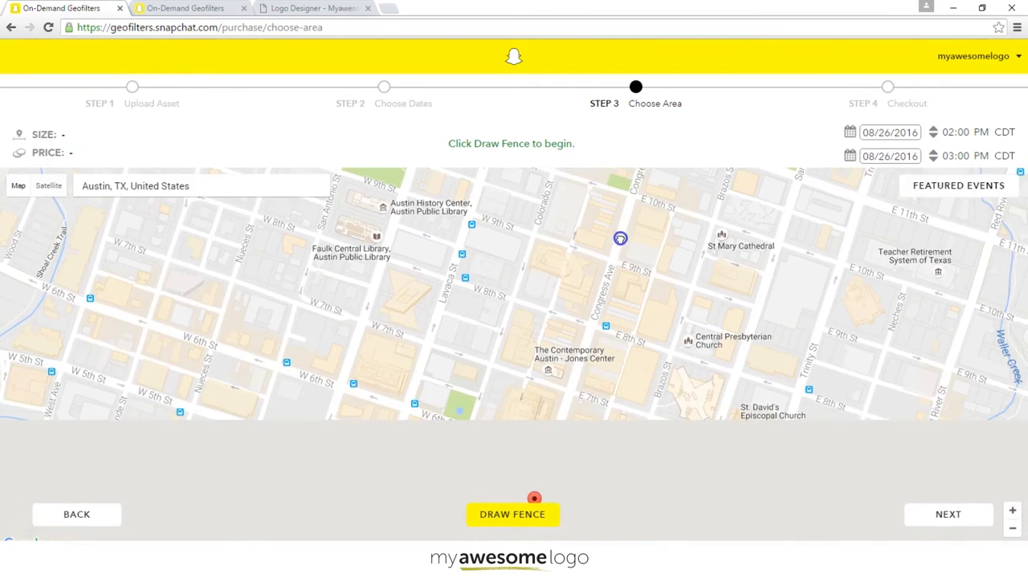
pyautogui.moveTo(601, 401); pyautogui.dragTo(532, 238)
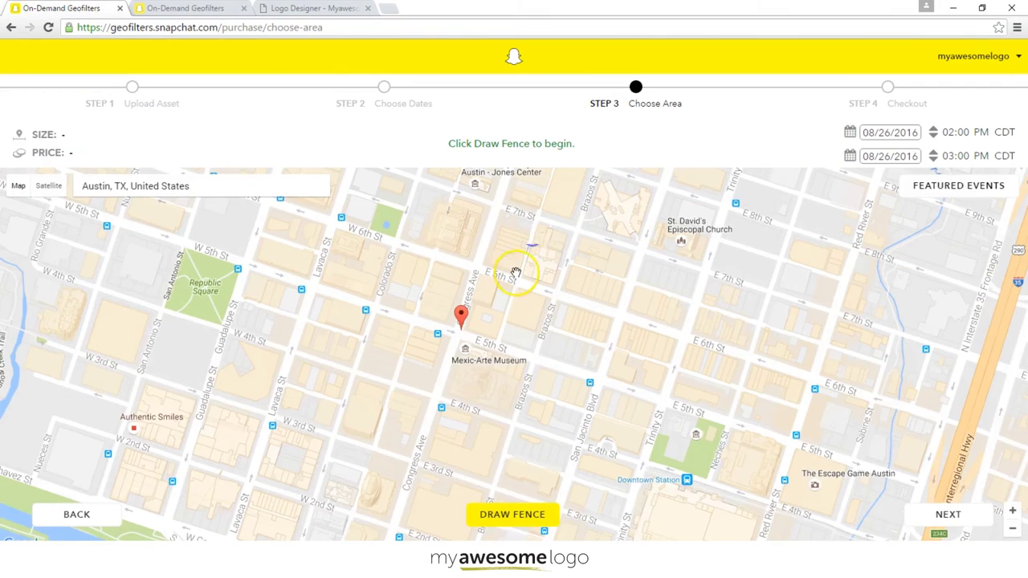
pyautogui.moveTo(474, 459); pyautogui.dragTo(322, 301)
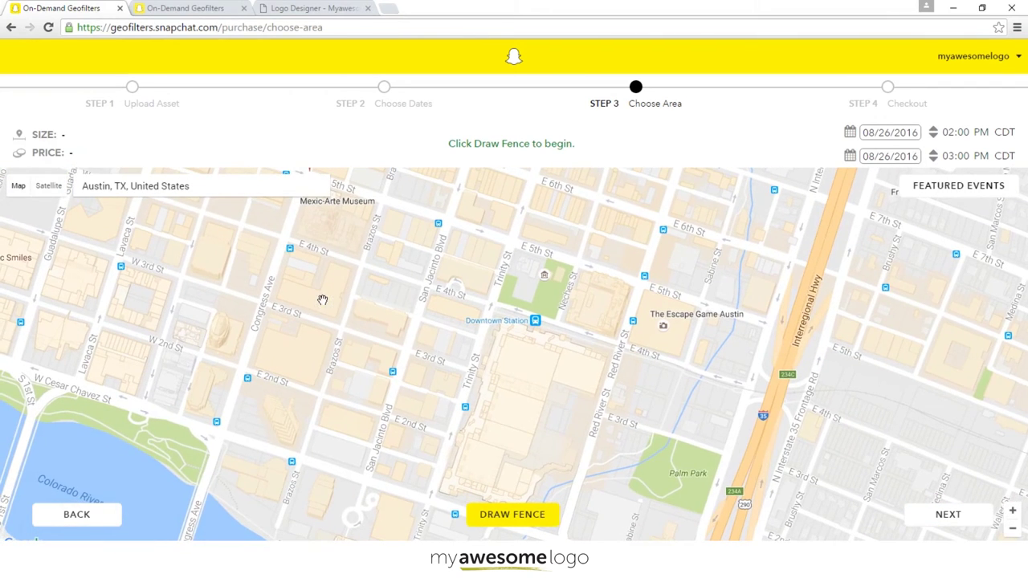
pyautogui.moveTo(484, 410); pyautogui.dragTo(438, 316)
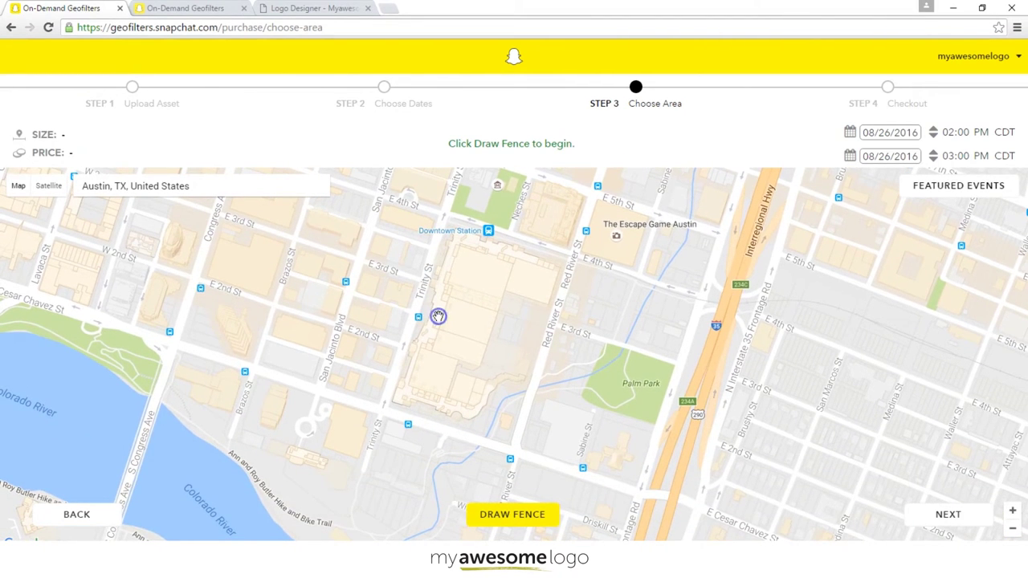
pyautogui.click(1015, 512)
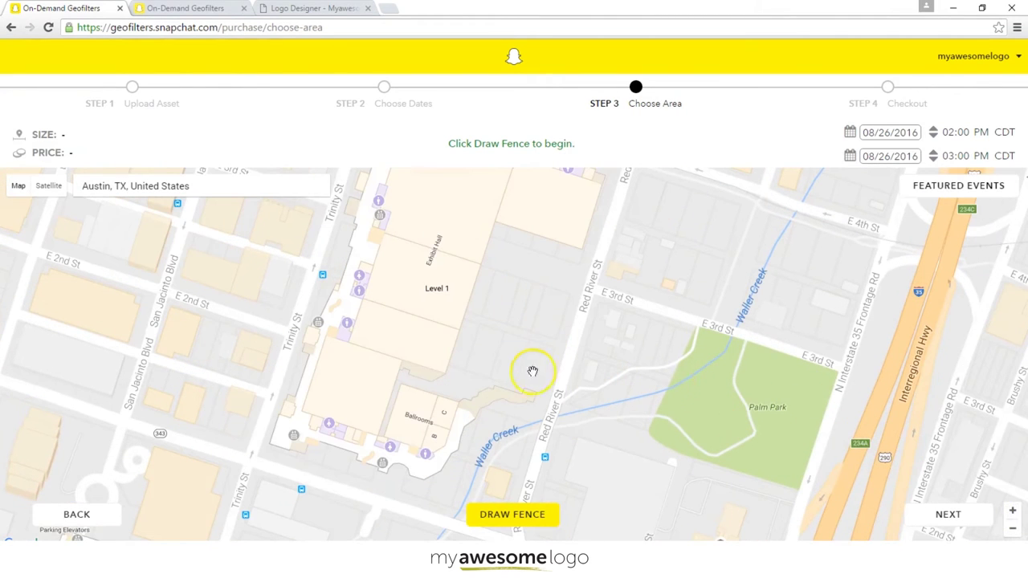
# Draw a geofence polygon around the exhibit hall block, following Trinity St, E 4th St, Red River St and the street south of the ballrooms.
pyautogui.moveTo(330, 390); pyautogui.dragTo(302, 405)
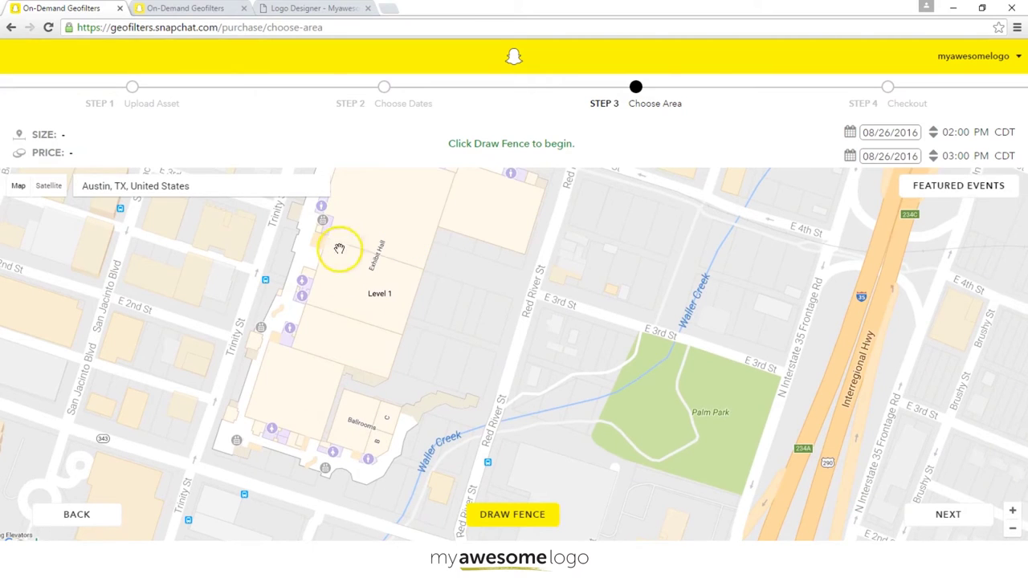
pyautogui.click(533, 513)
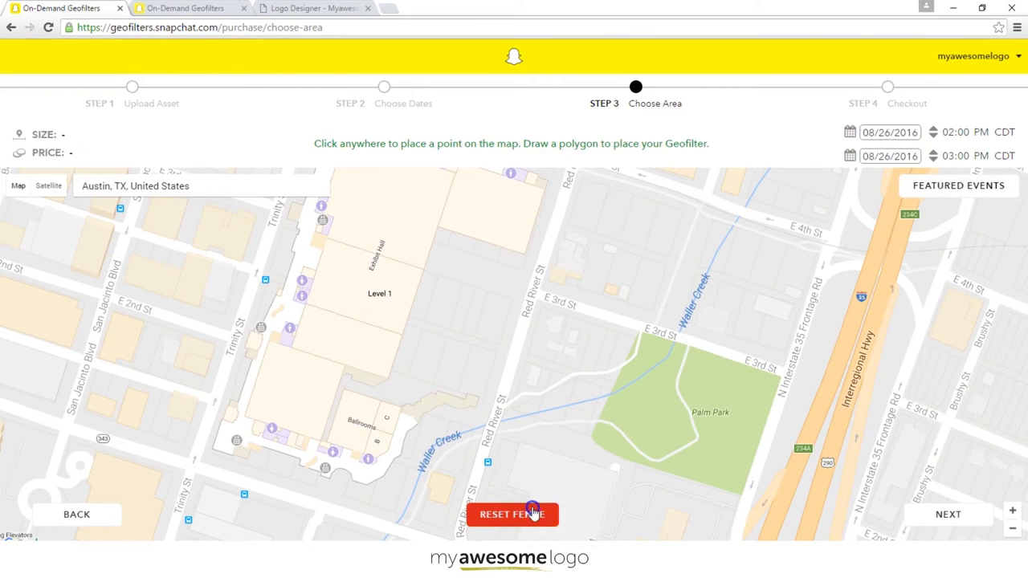
pyautogui.click(448, 535)
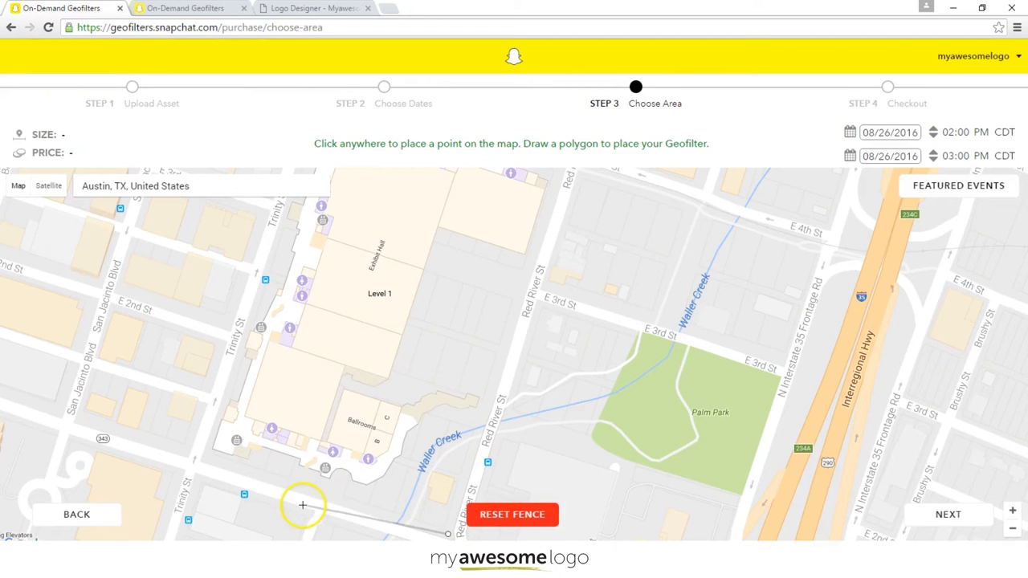
pyautogui.click(189, 470)
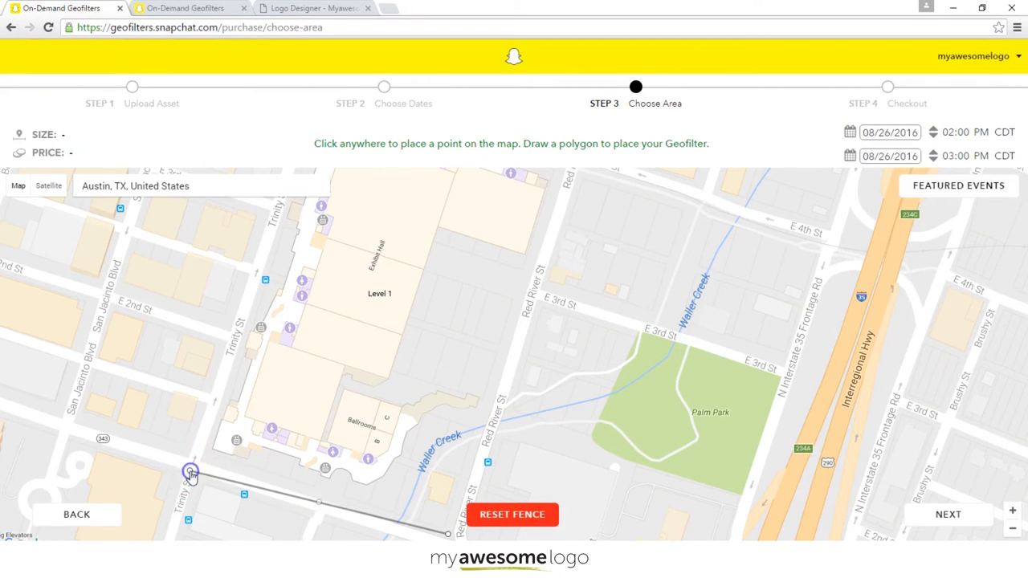
pyautogui.click(220, 364)
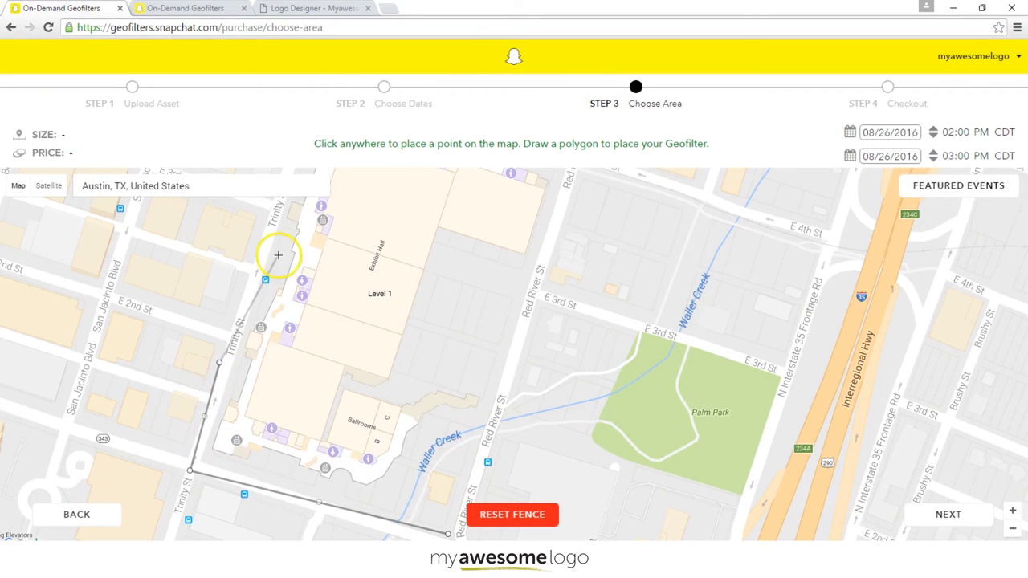
pyautogui.click(273, 208)
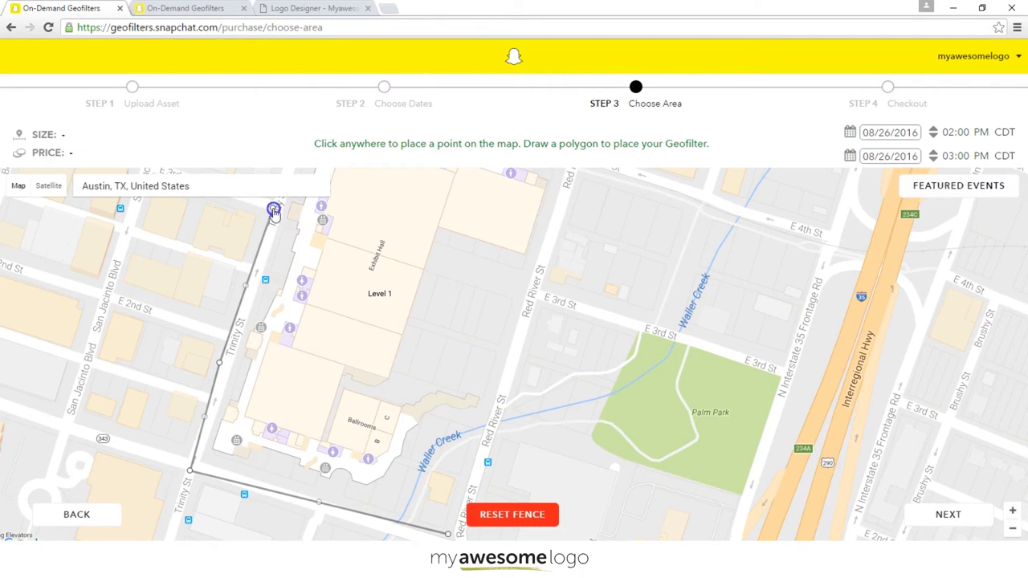
pyautogui.click(1013, 530)
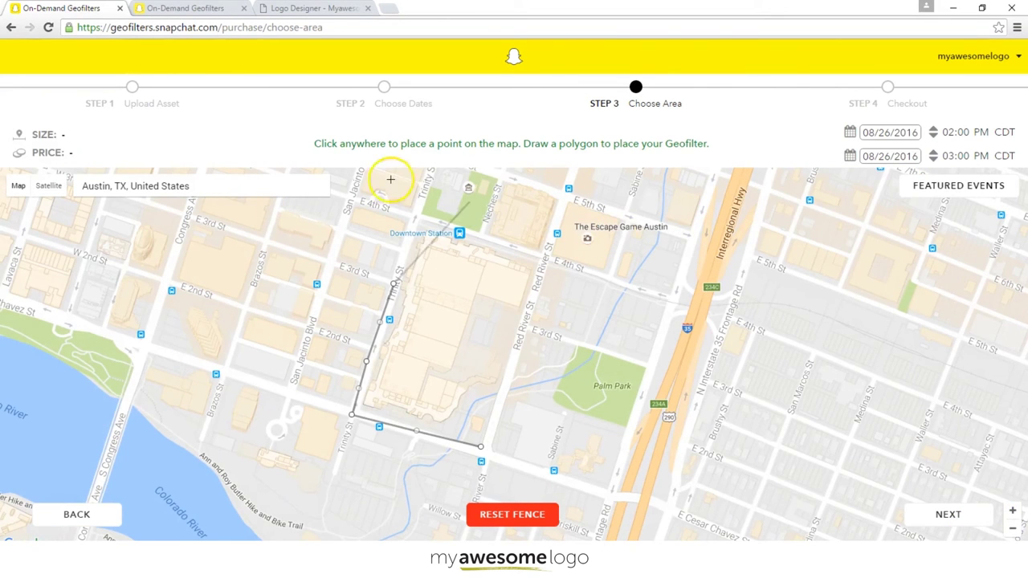
pyautogui.click(410, 216)
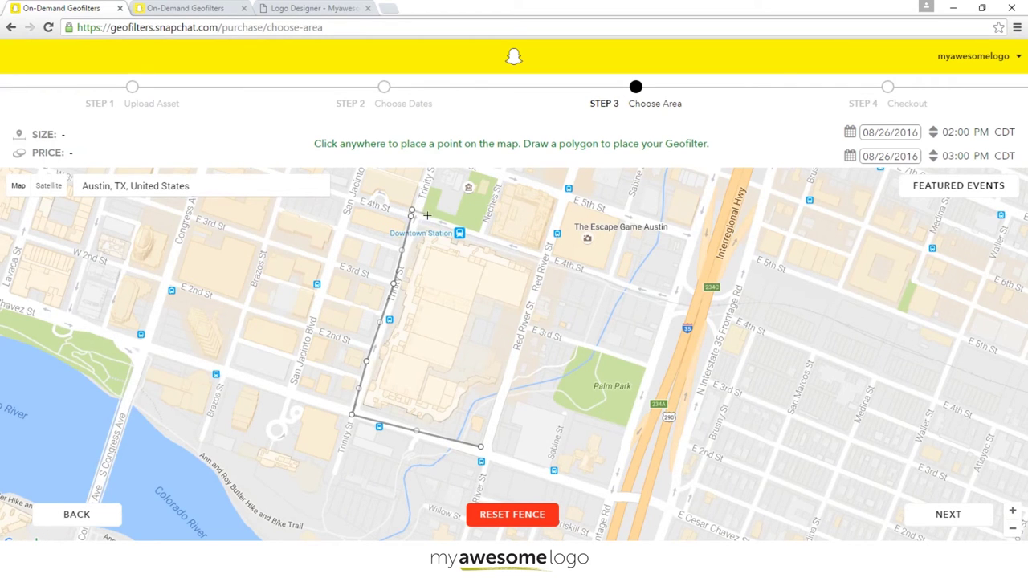
pyautogui.click(490, 230)
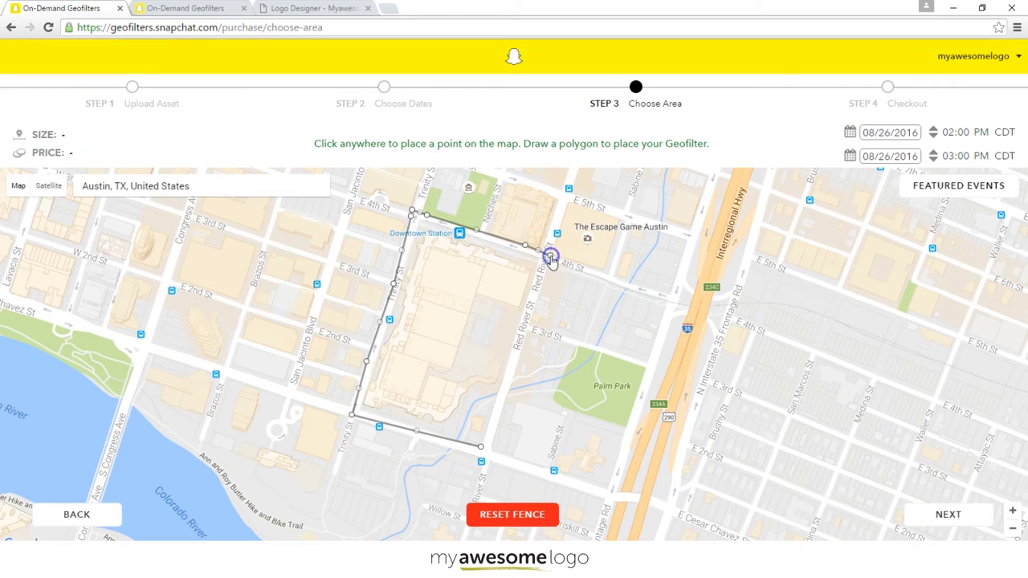
pyautogui.click(491, 456)
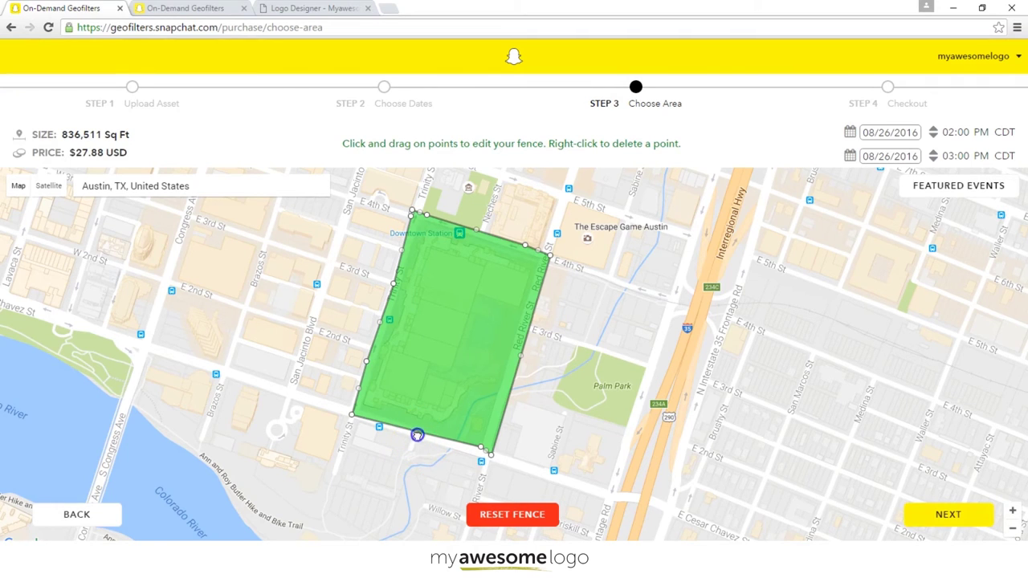
# Shift points on the fence's southern edge and Trinity St side outward to follow the surrounding streets.
pyautogui.moveTo(416, 440); pyautogui.dragTo(416, 435)
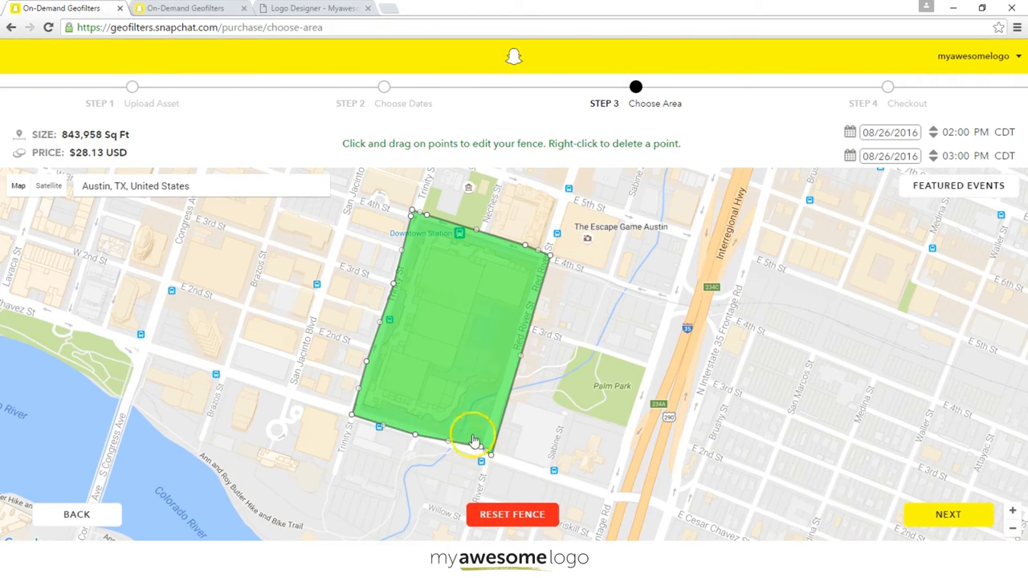
pyautogui.click(394, 285)
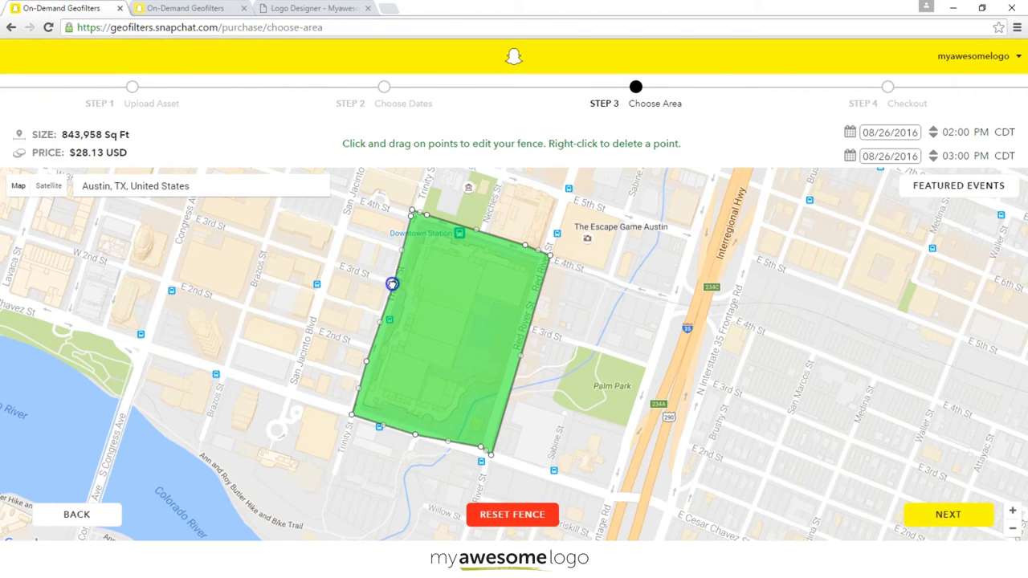
pyautogui.moveTo(390, 287); pyautogui.dragTo(390, 281)
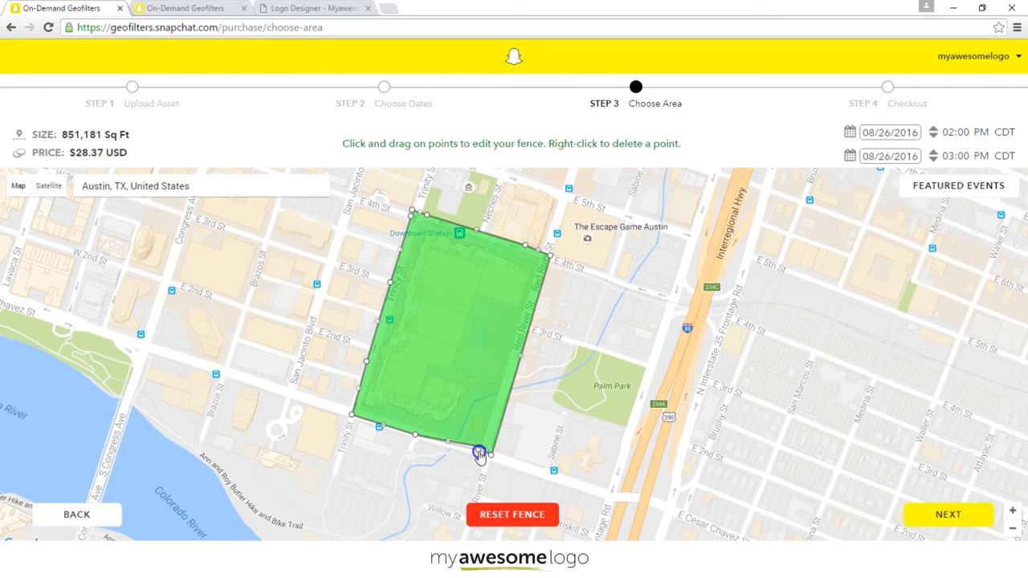
pyautogui.moveTo(479, 456); pyautogui.dragTo(477, 451)
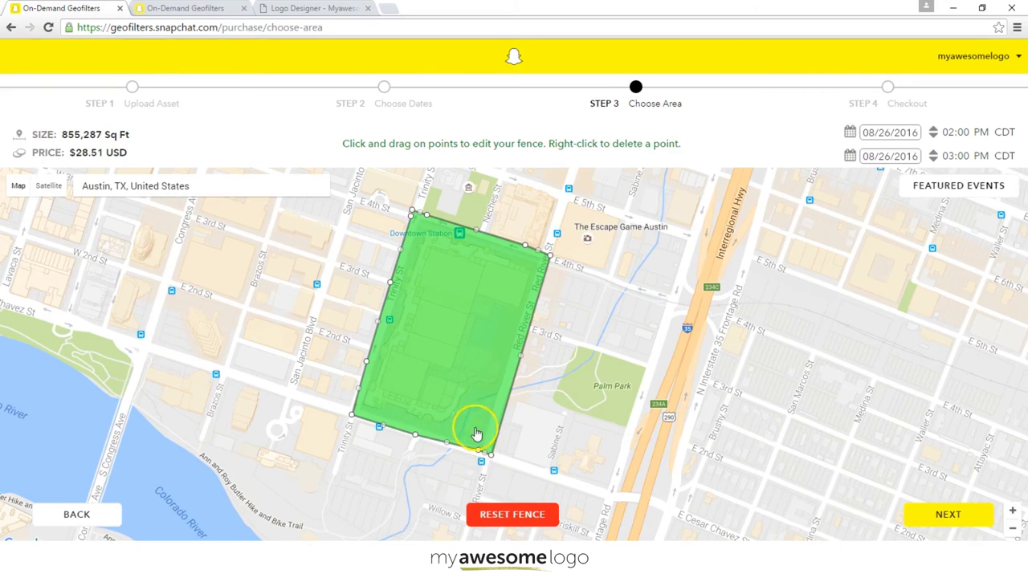
# Pull the fence's southeast points inward toward the ballrooms to shrink the fenced area.
pyautogui.moveTo(487, 449); pyautogui.dragTo(459, 422)
pyautogui.click(478, 456)
pyautogui.click(452, 434)
pyautogui.moveTo(446, 414); pyautogui.dragTo(503, 359)
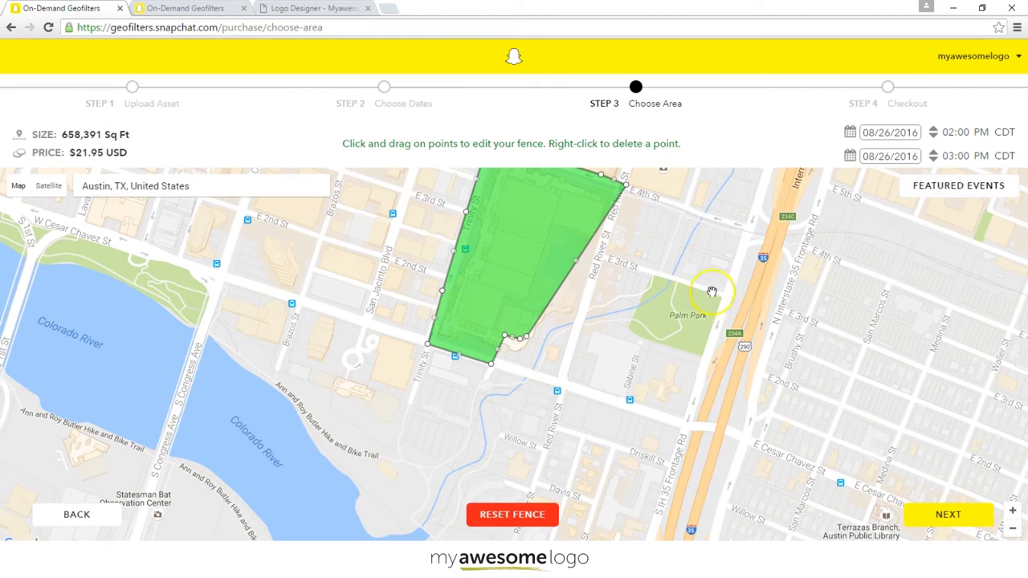
# Move the fence's southern and southeast points back out to the street edge at Red River St.
pyautogui.moveTo(524, 338); pyautogui.dragTo(504, 366)
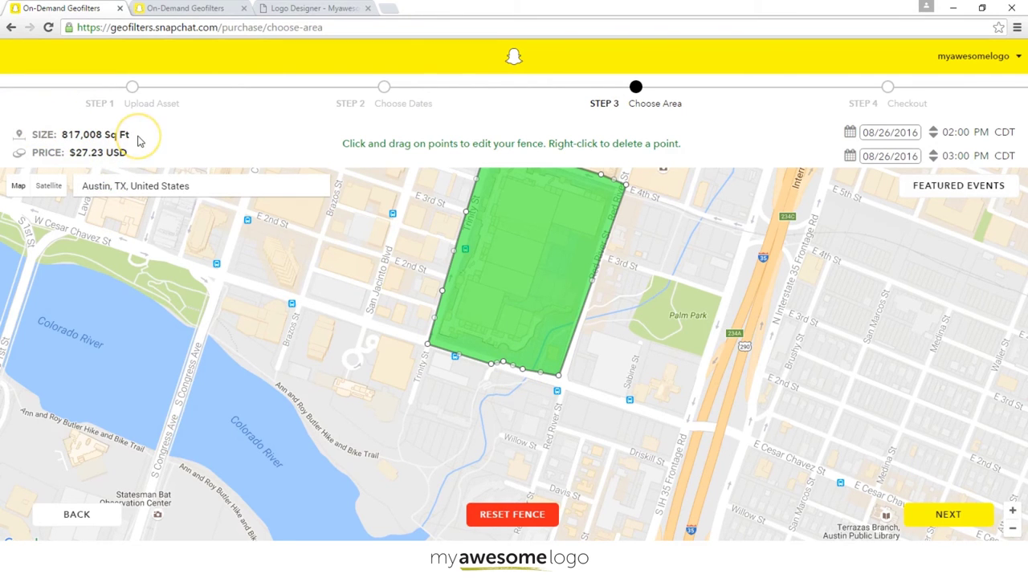
pyautogui.click(956, 132)
pyautogui.click(954, 117)
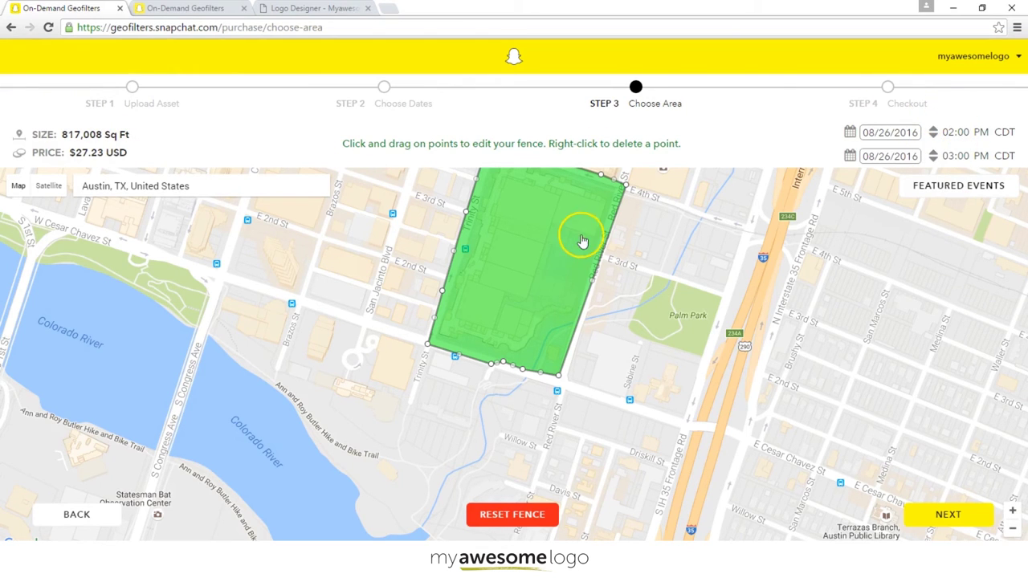
pyautogui.moveTo(504, 366); pyautogui.dragTo(506, 367)
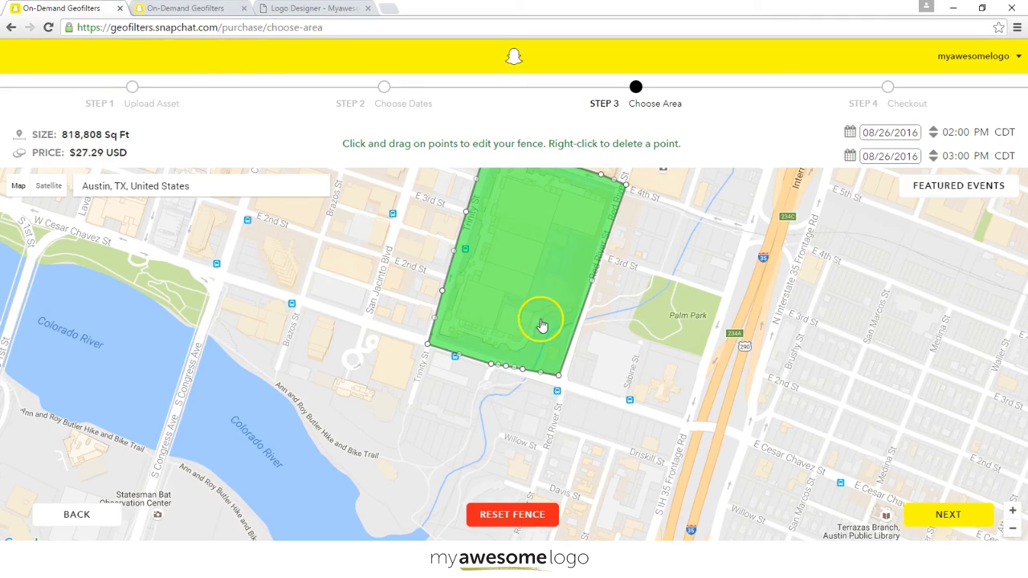
pyautogui.moveTo(561, 377); pyautogui.dragTo(562, 378)
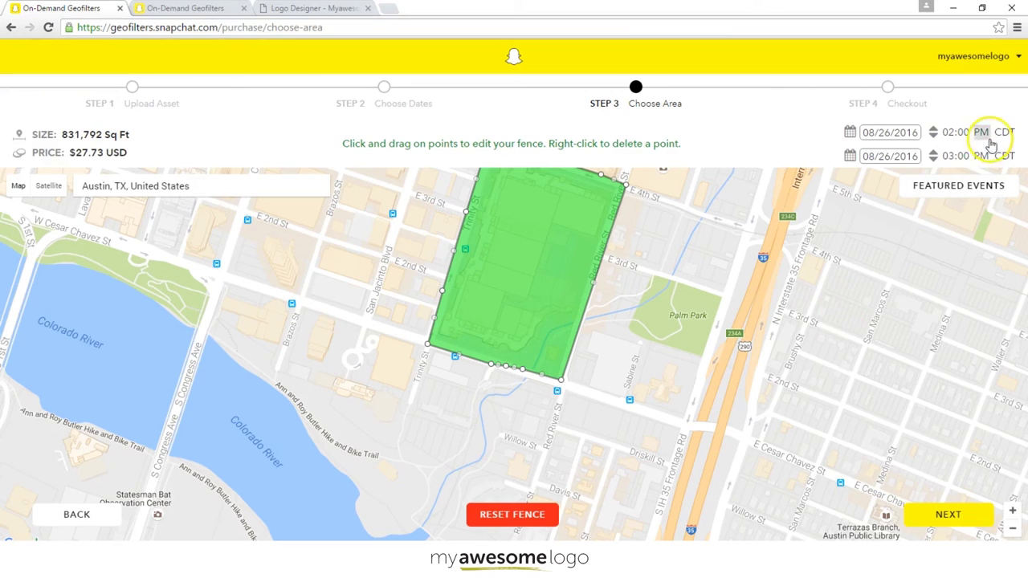
# Enlarge the fence by stretching its southeast corner past Sabine St, and set the end time to 04:00 PM.
pyautogui.click(956, 131)
pyautogui.click(955, 166)
pyautogui.click(745, 126)
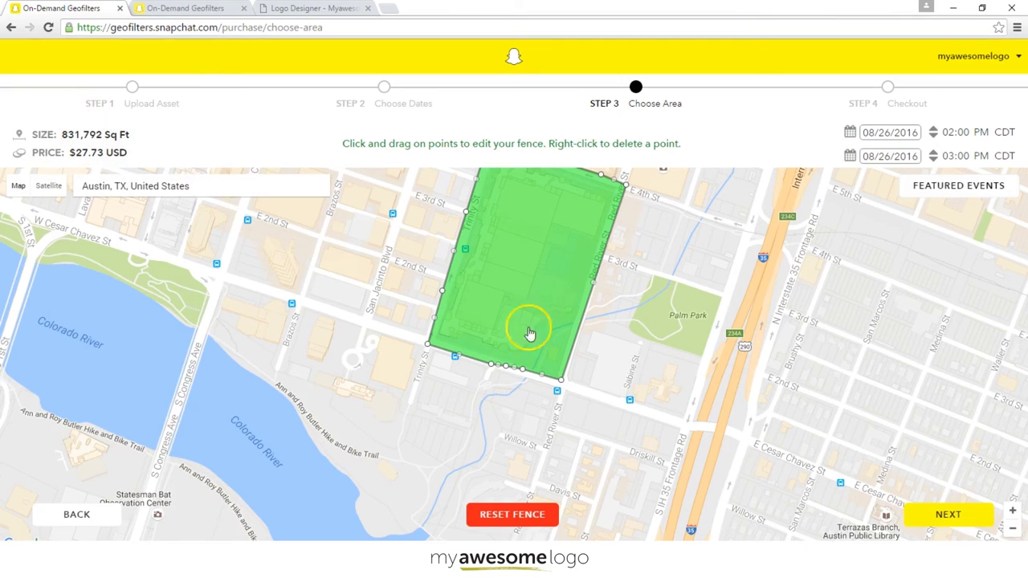
pyautogui.moveTo(562, 384); pyautogui.dragTo(638, 427)
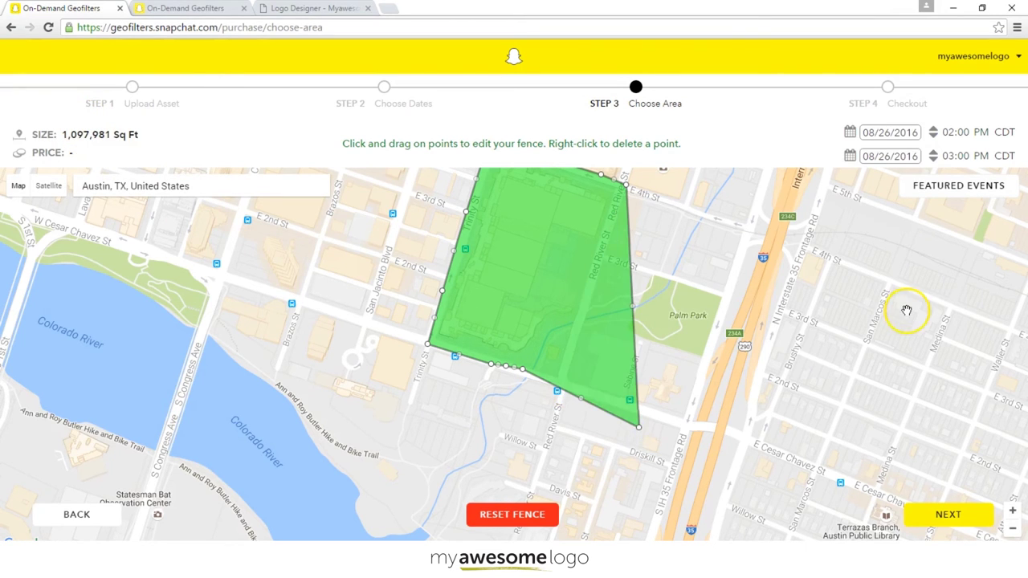
pyautogui.click(956, 156)
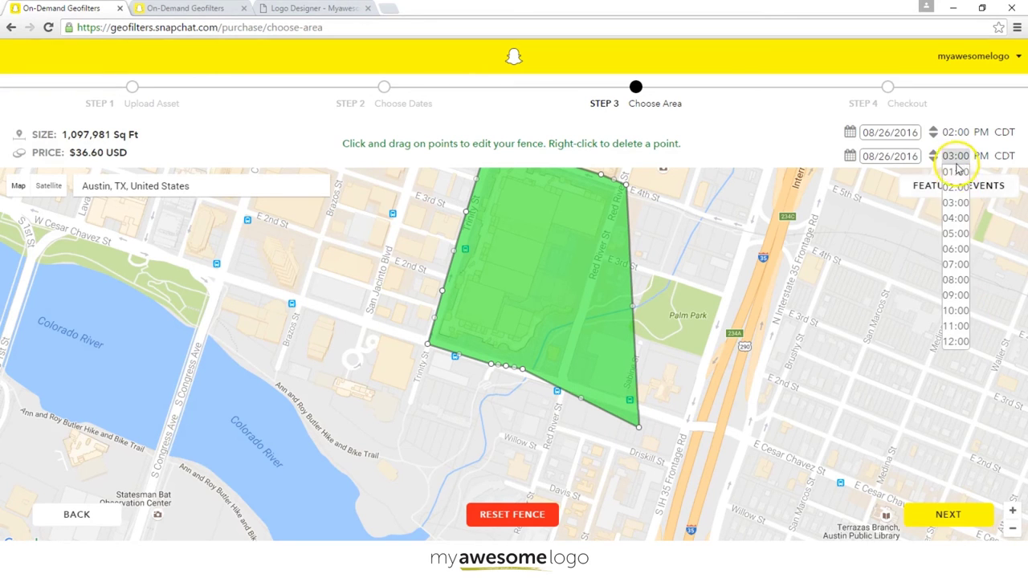
pyautogui.click(955, 219)
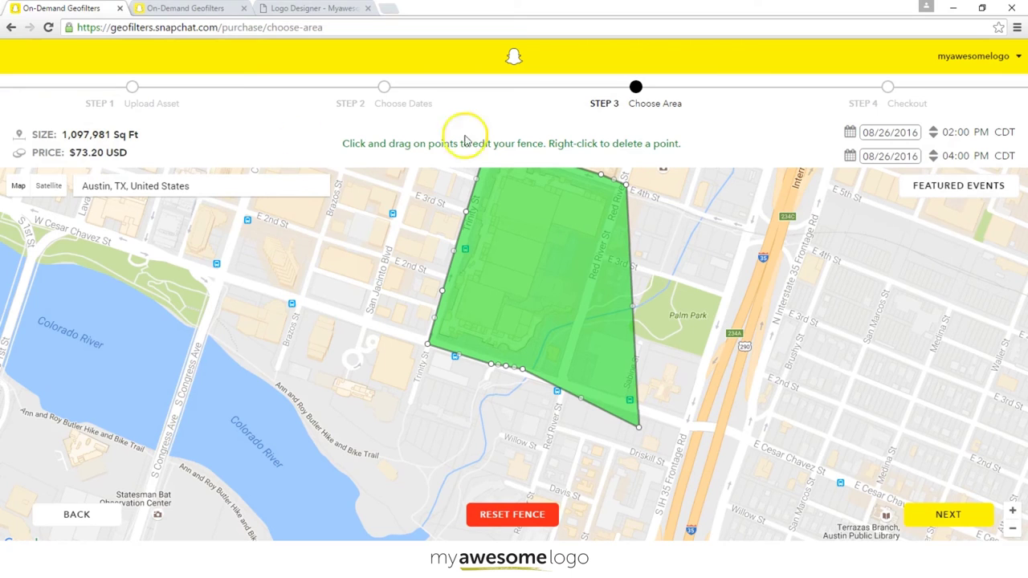
# Bring the fence's southeast corner back to Red River St and set the end time to 03:00 PM.
pyautogui.moveTo(637, 425); pyautogui.dragTo(563, 362)
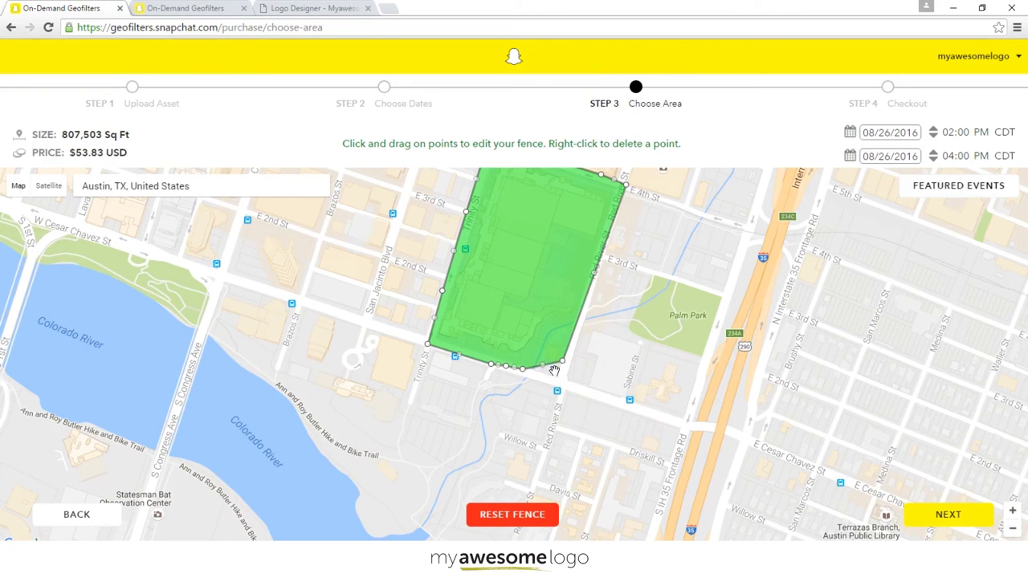
pyautogui.moveTo(562, 380); pyautogui.dragTo(561, 374)
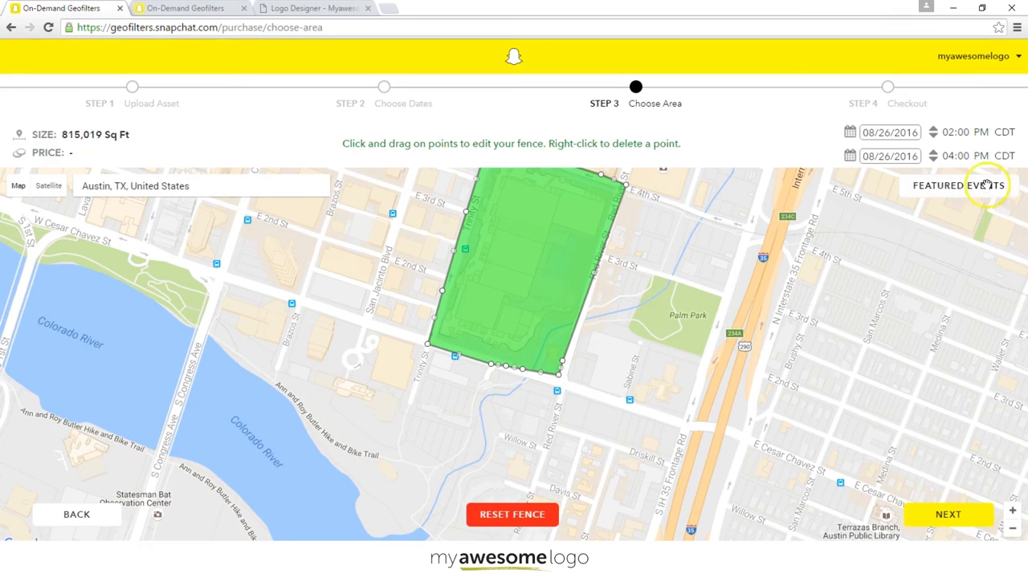
pyautogui.click(956, 155)
pyautogui.click(955, 202)
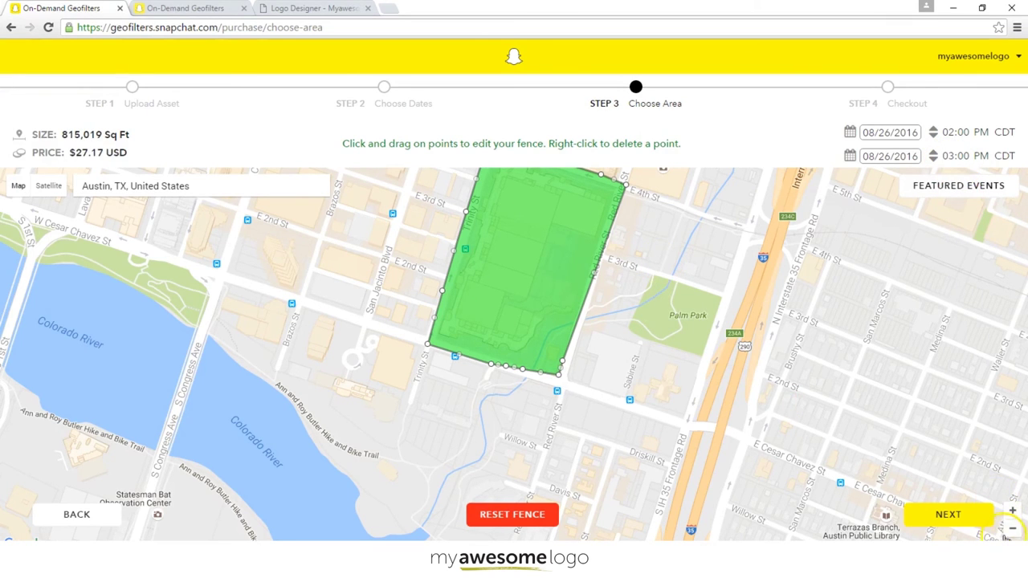
# Fine-tune the fence's southeast corner and adjacent point along Red River St, and continue to checkout.
pyautogui.click(1012, 532)
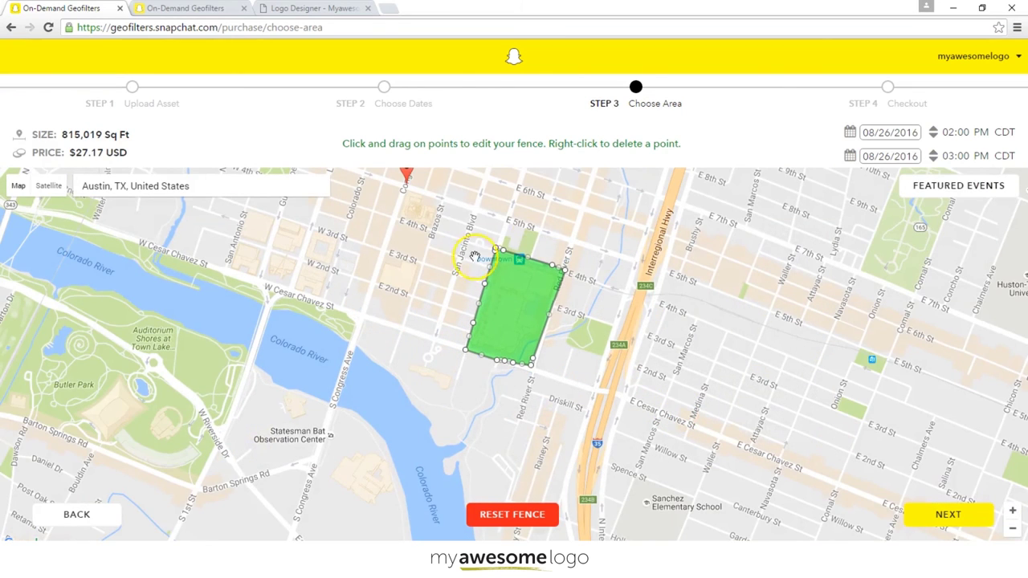
pyautogui.click(1012, 513)
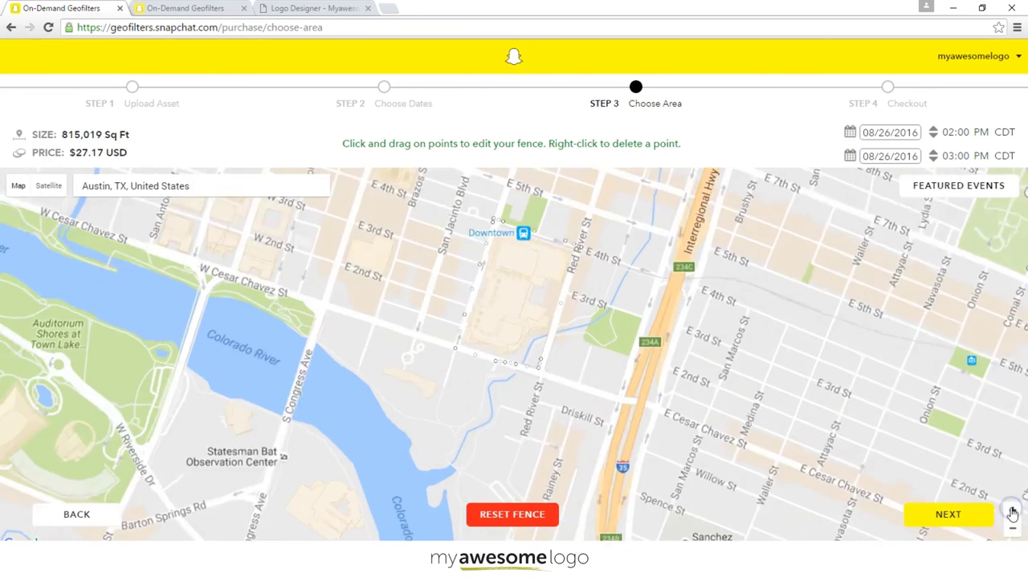
pyautogui.click(1012, 513)
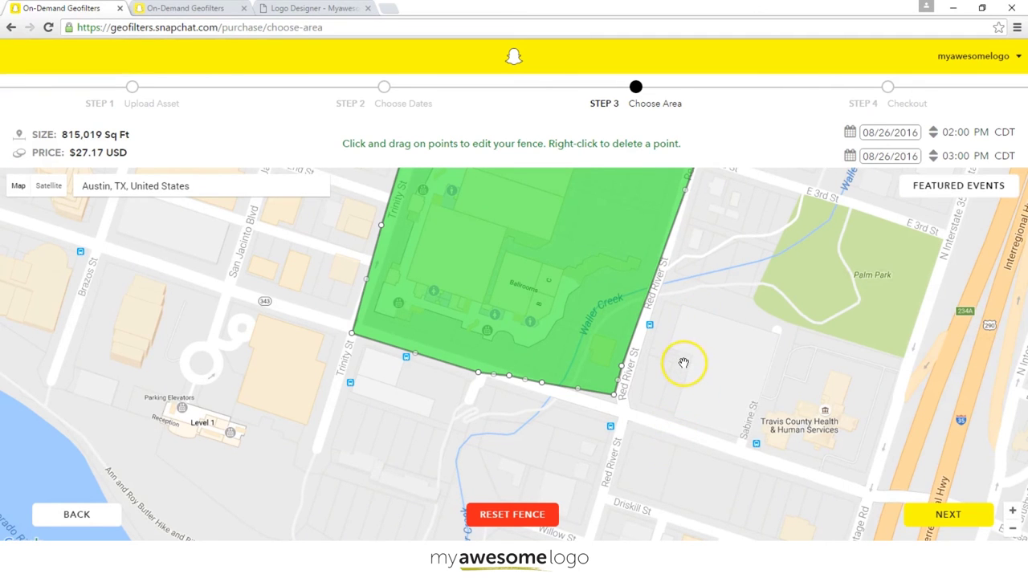
pyautogui.moveTo(622, 402); pyautogui.dragTo(626, 410)
pyautogui.click(621, 364)
pyautogui.moveTo(635, 374); pyautogui.dragTo(643, 372)
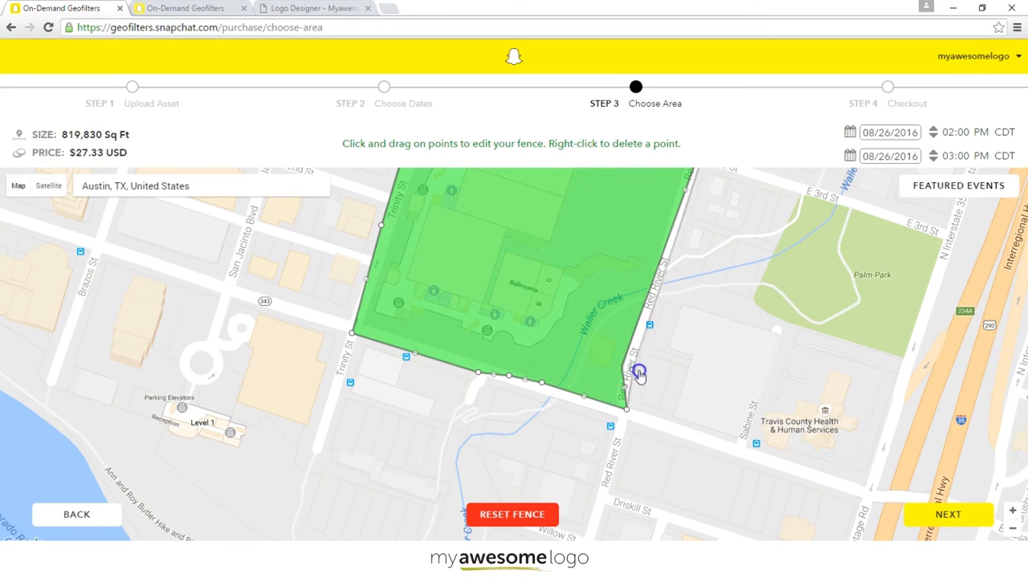
pyautogui.moveTo(745, 305); pyautogui.dragTo(720, 372)
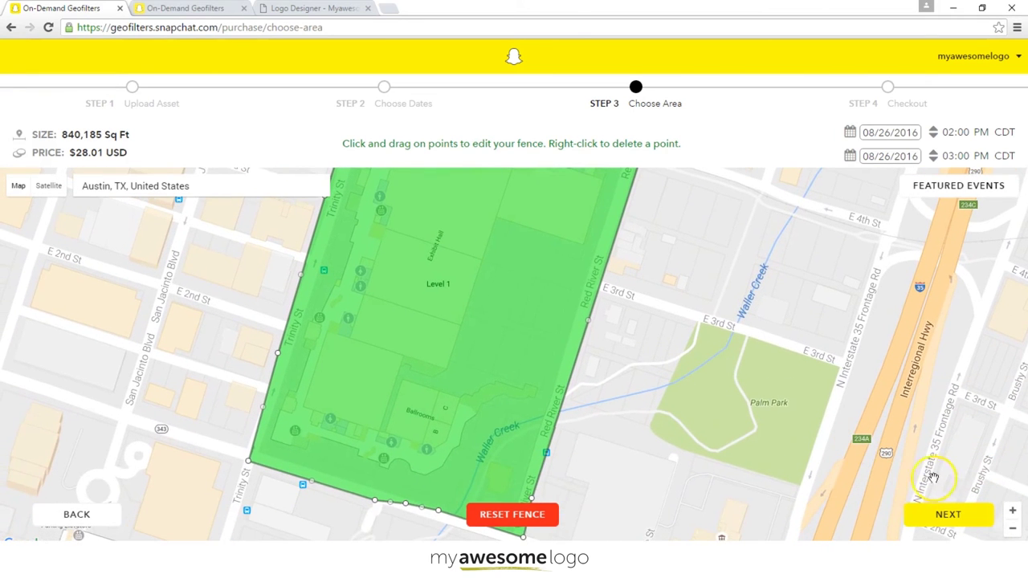
pyautogui.click(960, 522)
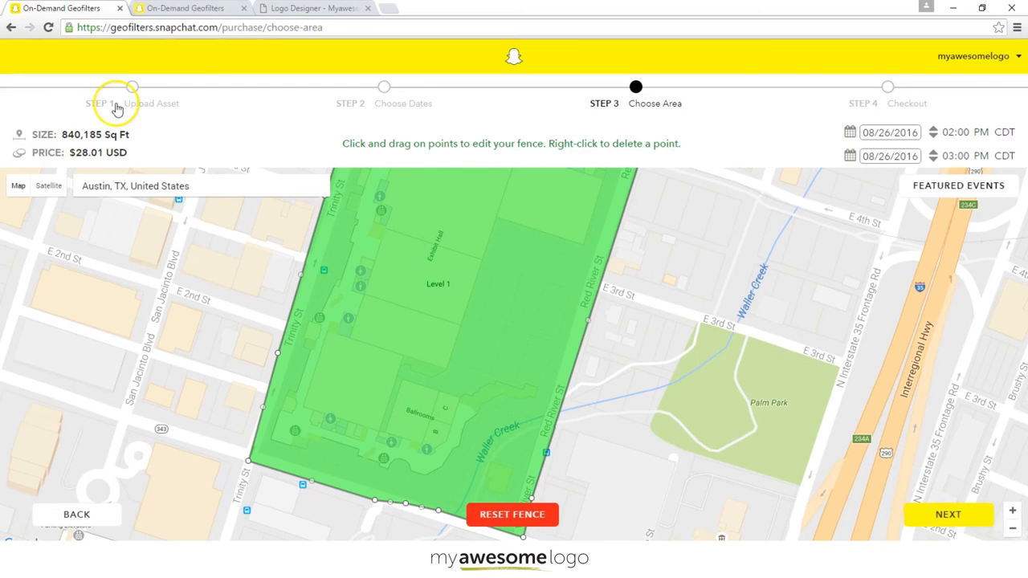
pyautogui.click(964, 515)
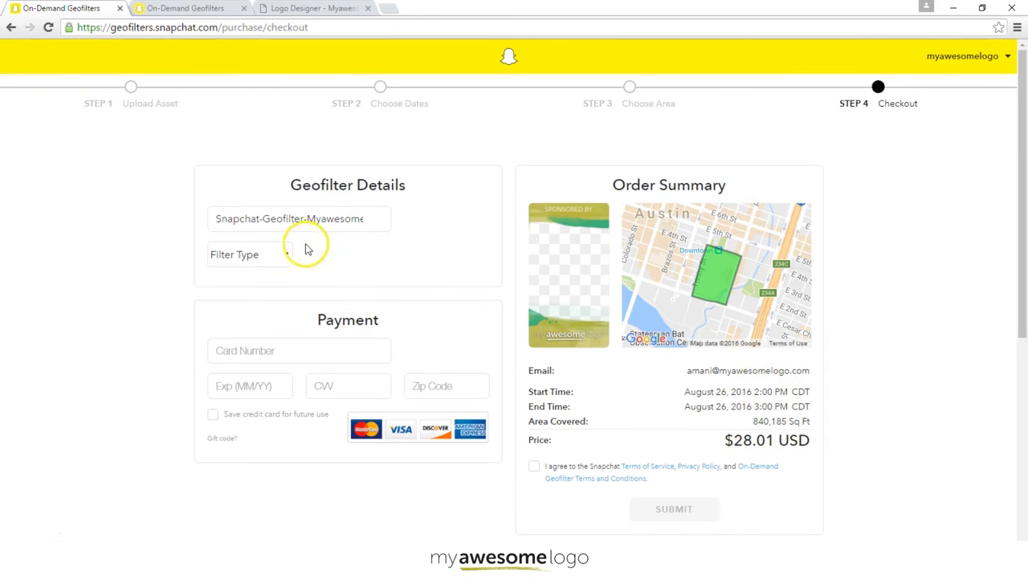
# Set the geofilter's filter type to Business and activate the business name field.
pyautogui.click(285, 257)
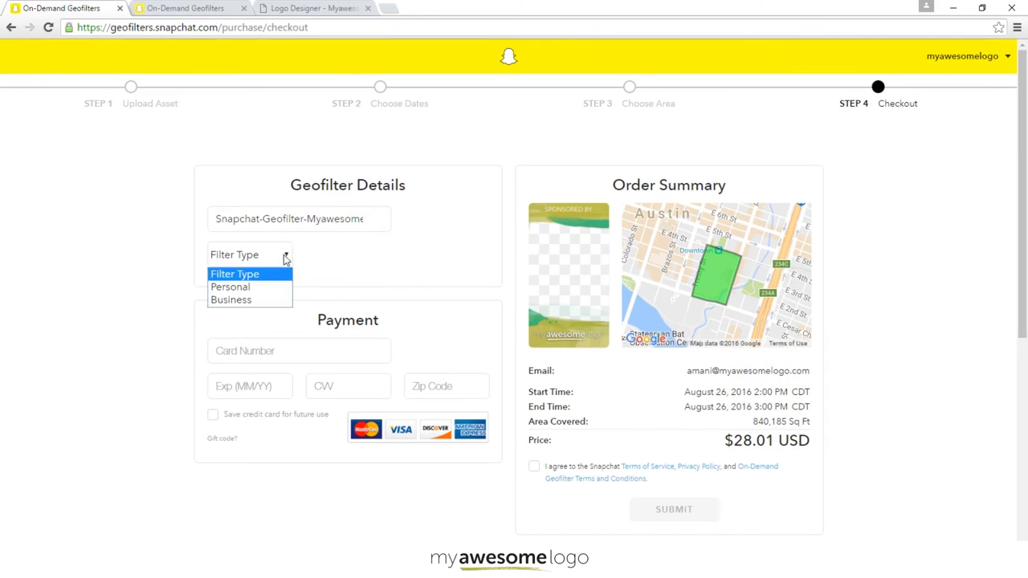
pyautogui.click(270, 301)
pyautogui.click(398, 255)
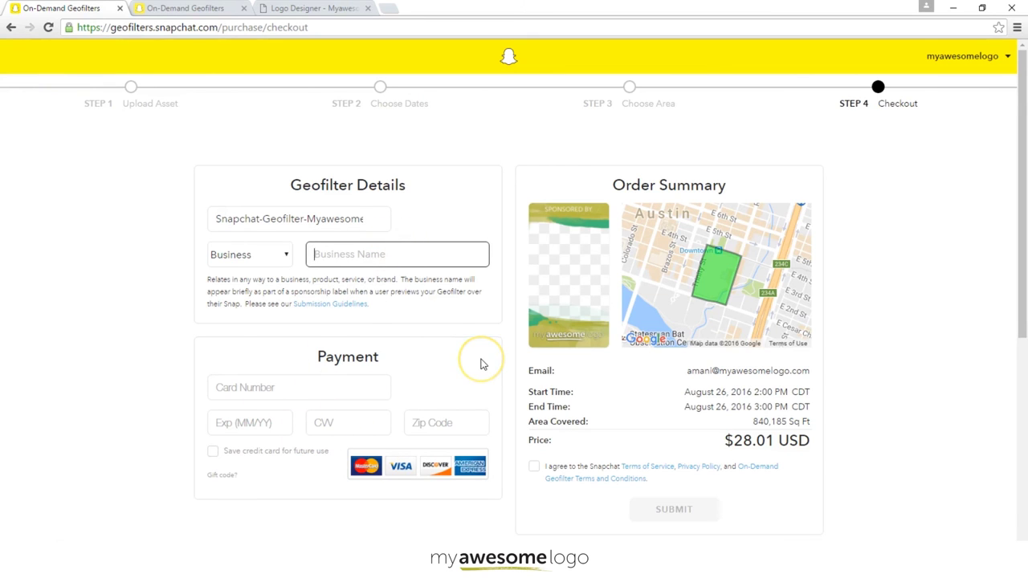
pyautogui.click(1020, 182)
pyautogui.moveTo(1020, 181); pyautogui.dragTo(1018, 250)
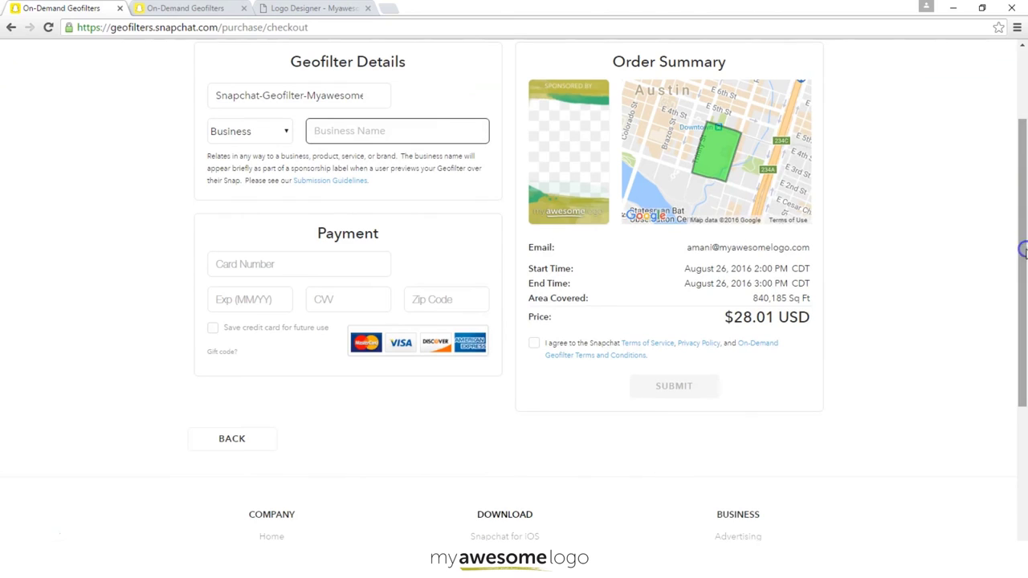